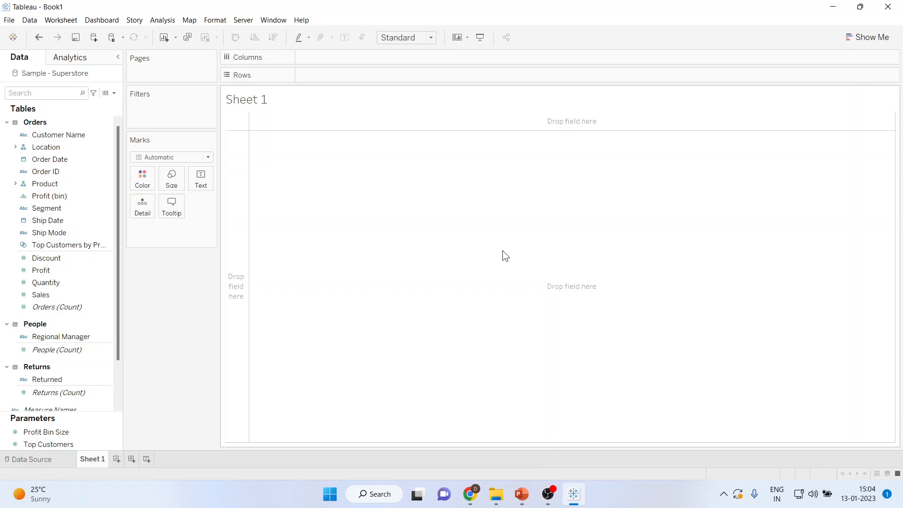
Step: Add a new blank story to the workbook
{"action": "left_click", "coordinate": [133, 21]}
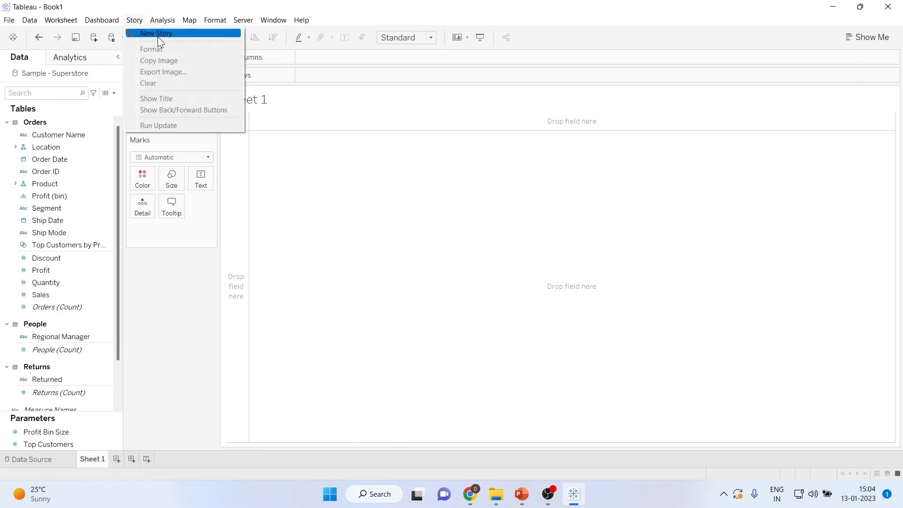
{"action": "left_click", "coordinate": [147, 459]}
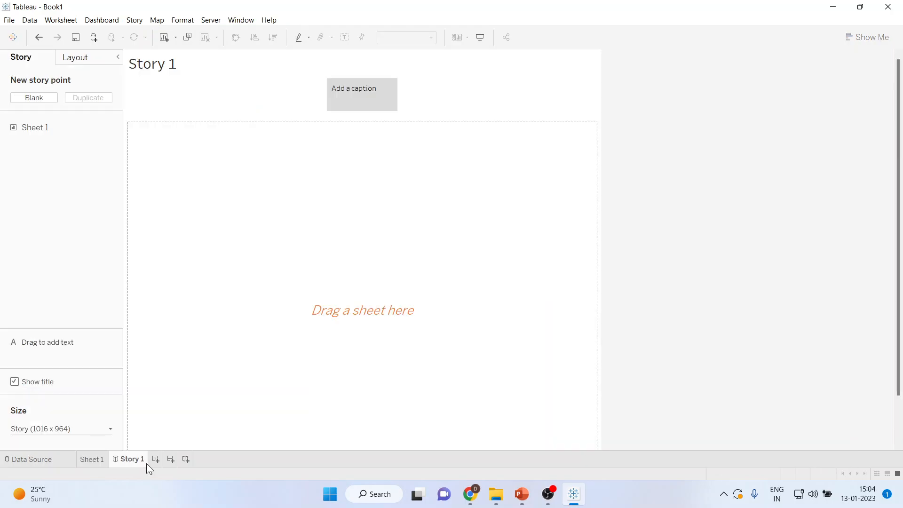
Step: On Sheet 1, build a bar chart with Region as columns and Sales as rows
{"action": "left_click", "coordinate": [98, 456]}
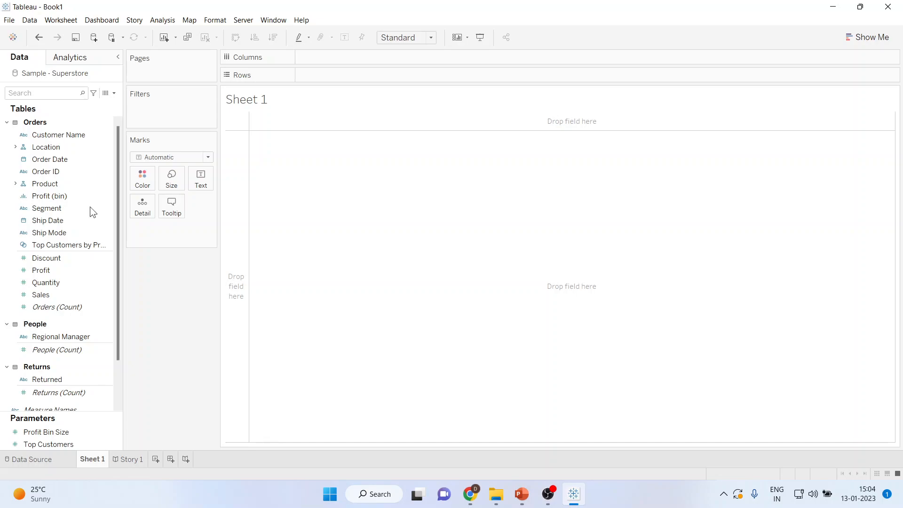
{"action": "left_click", "coordinate": [32, 148]}
{"action": "left_click", "coordinate": [16, 147]}
{"action": "left_click", "coordinate": [52, 171]}
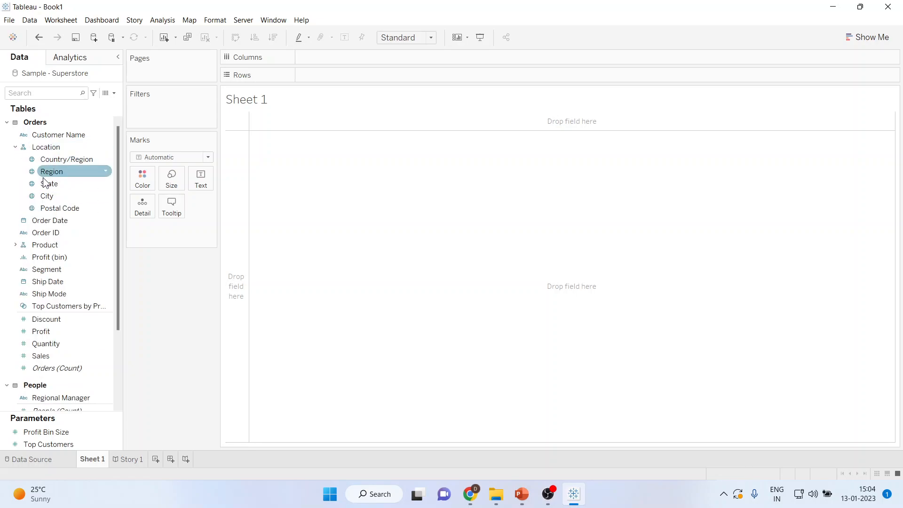
{"action": "left_click", "coordinate": [55, 198]}
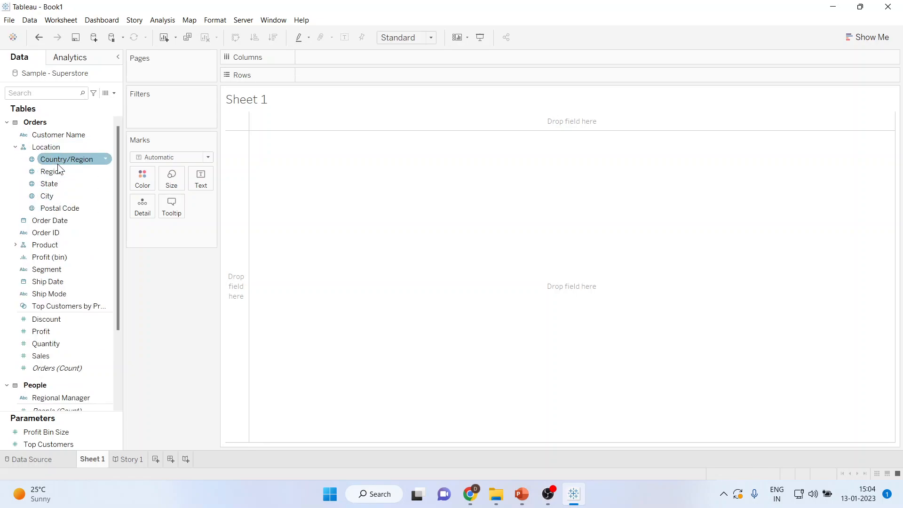
{"action": "mouse_move", "coordinate": [55, 172]}
{"action": "left_mouse_down"}
{"action": "mouse_move", "coordinate": [213, 117]}
{"action": "mouse_move", "coordinate": [319, 55]}
{"action": "left_mouse_up"}
{"action": "left_click_drag", "start_coordinate": [47, 355], "coordinate": [315, 74]}
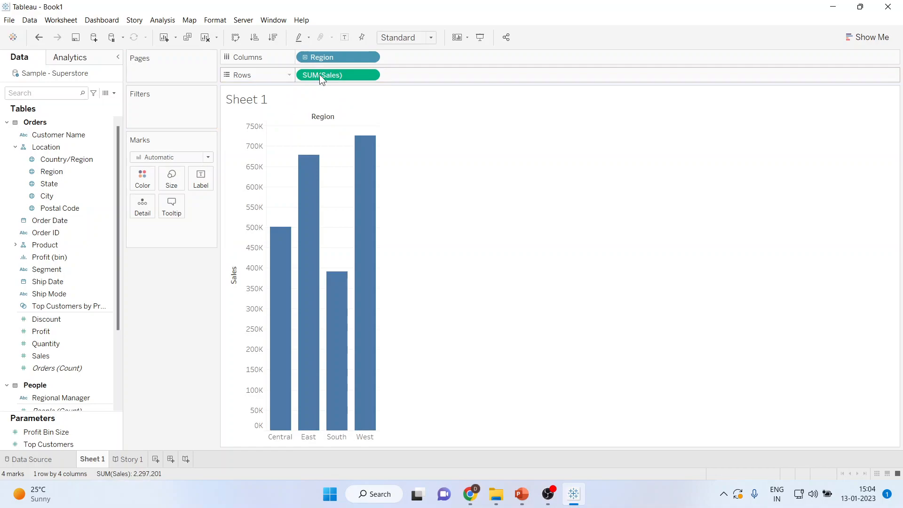
Step: Fit the Sales by Region chart to the entire view and color its bars by Segment
{"action": "left_click", "coordinate": [432, 37]}
{"action": "left_click", "coordinate": [413, 79]}
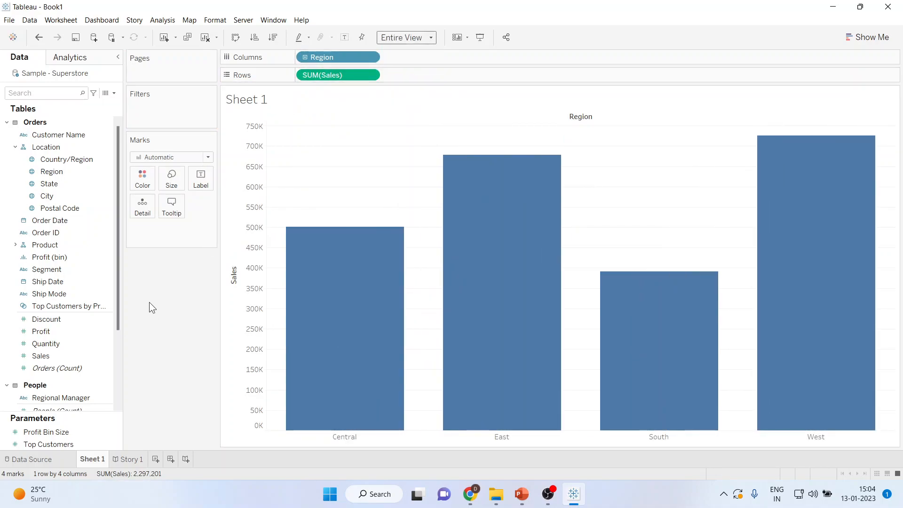
{"action": "left_click_drag", "start_coordinate": [47, 269], "coordinate": [148, 190]}
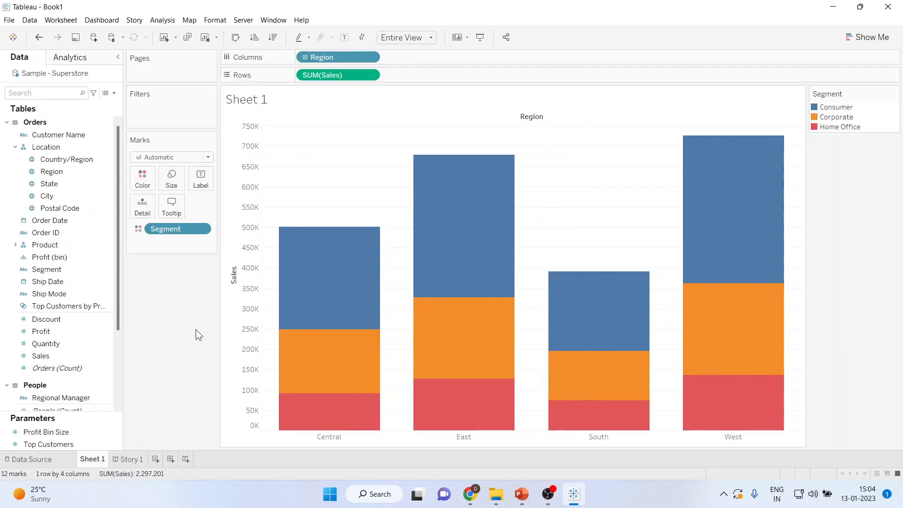
Step: Replace the Sheet 1 title text with "Sales figure according to Segment and Region"
{"action": "double_click", "coordinate": [273, 100]}
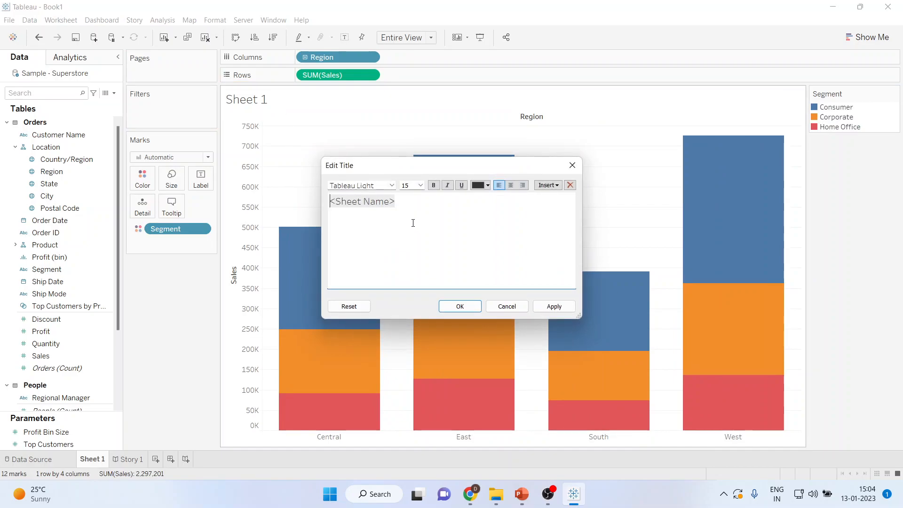
{"action": "key", "text": "ctrl+a"}
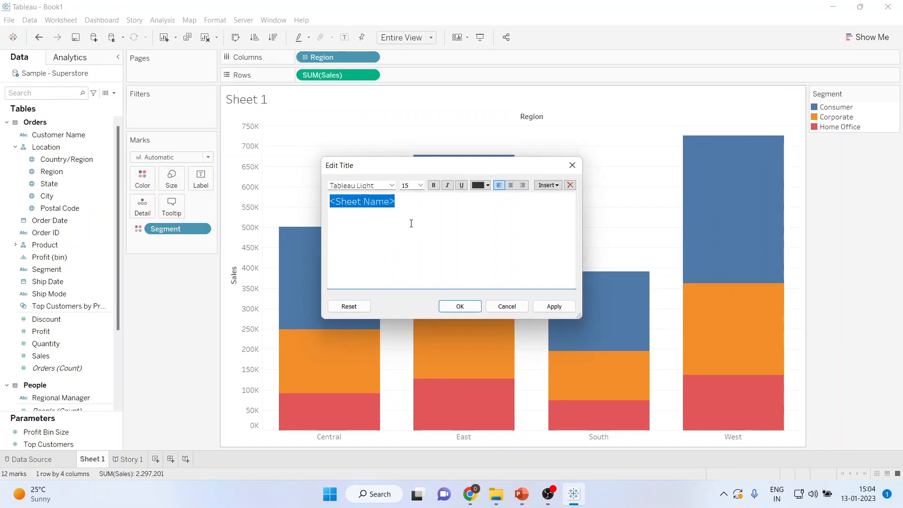
{"action": "type", "text": "Sa"}
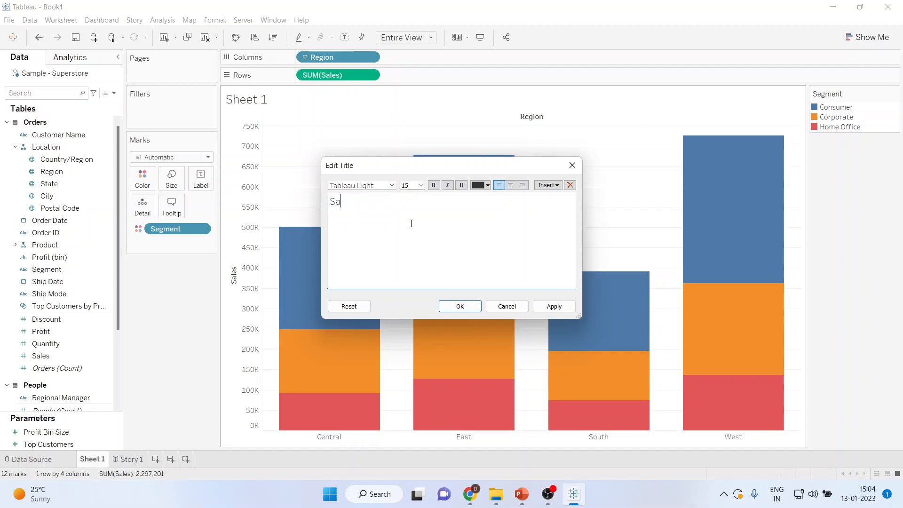
{"action": "type", "text": "les figure according t"}
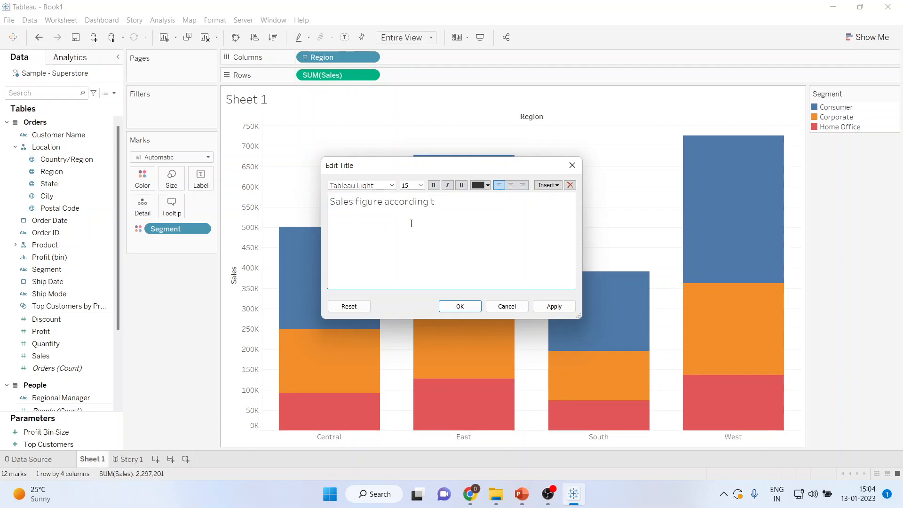
{"action": "type", "text": "o Segment and Region"}
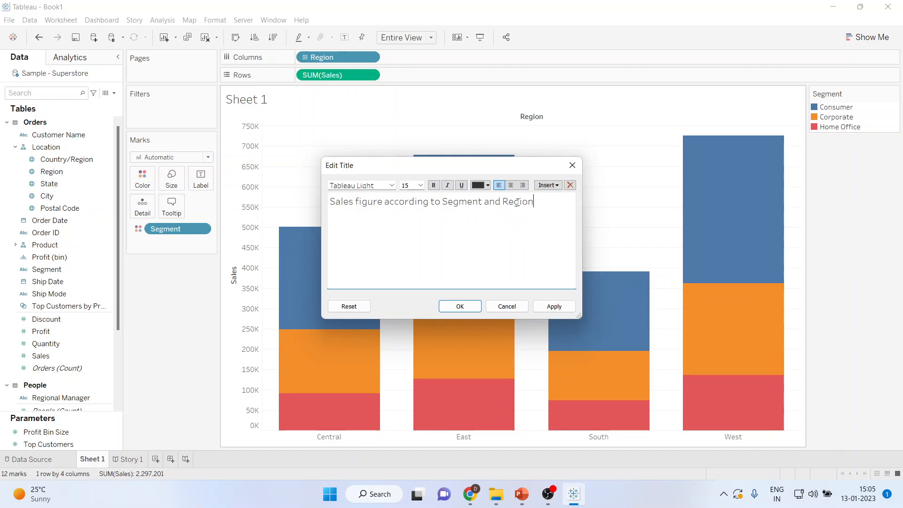
Step: Center the Sheet 1 title, choose italic and green as its text formatting, and apply it
{"action": "left_click", "coordinate": [510, 185]}
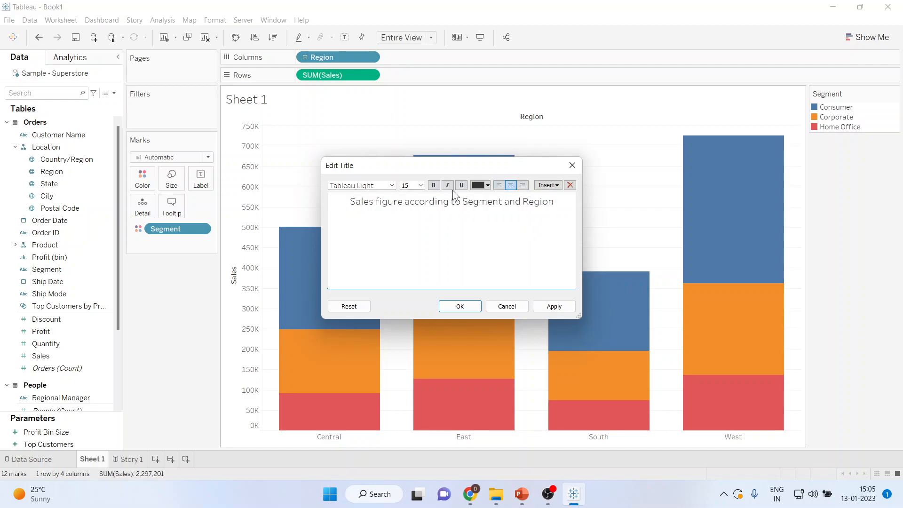
{"action": "left_click", "coordinate": [488, 185]}
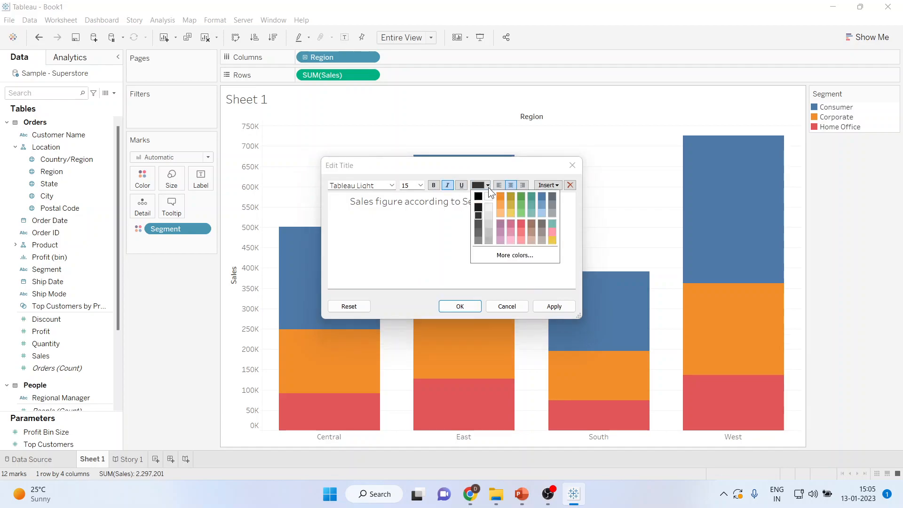
{"action": "left_click", "coordinate": [520, 196]}
{"action": "left_click", "coordinate": [551, 305]}
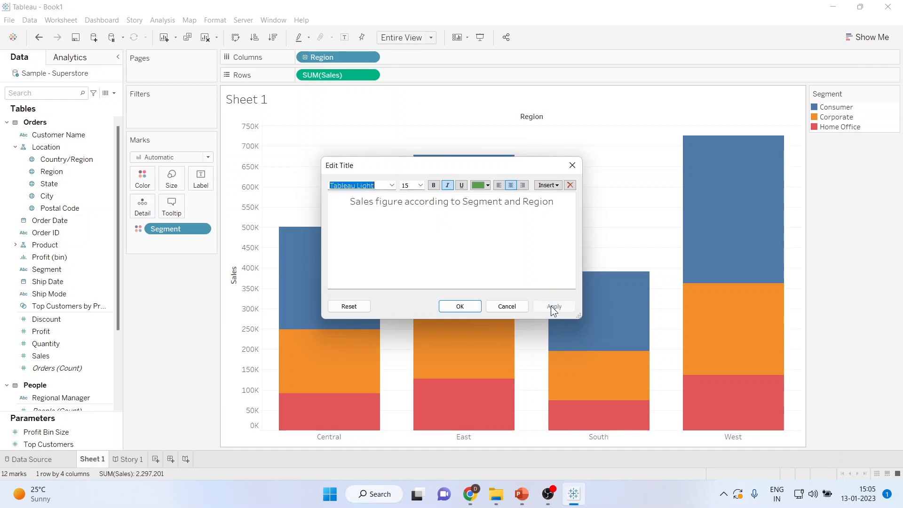
{"action": "left_click", "coordinate": [460, 306]}
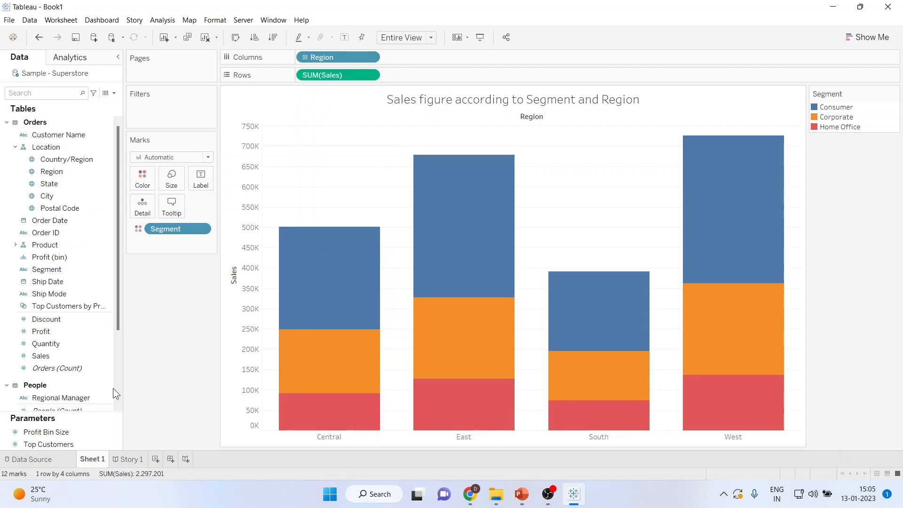
Step: Place Sheet 1 on the canvas of the first story point in Story 1
{"action": "left_click", "coordinate": [129, 459]}
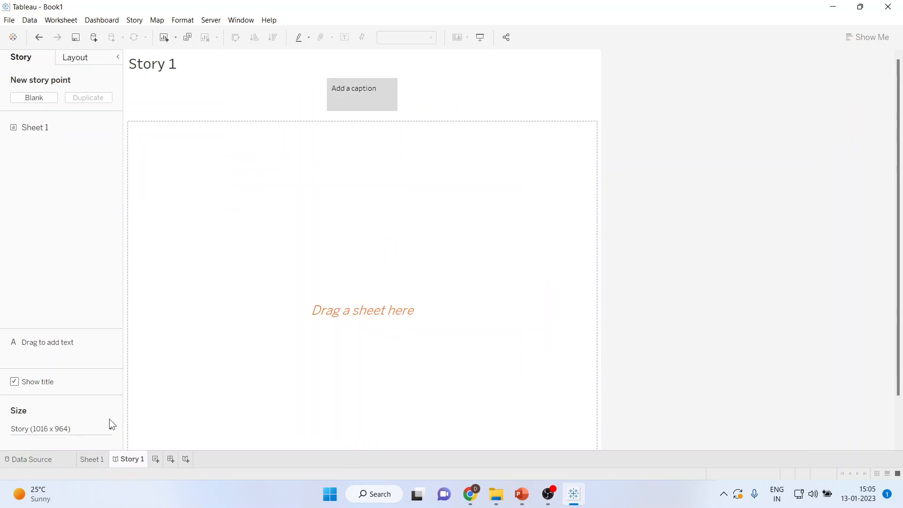
{"action": "mouse_move", "coordinate": [33, 127]}
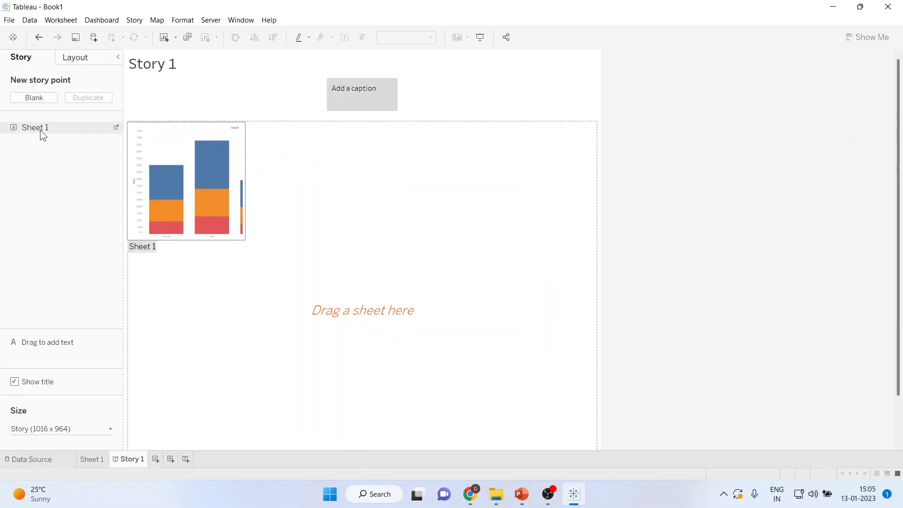
{"action": "left_click_drag", "start_coordinate": [41, 130], "coordinate": [284, 245]}
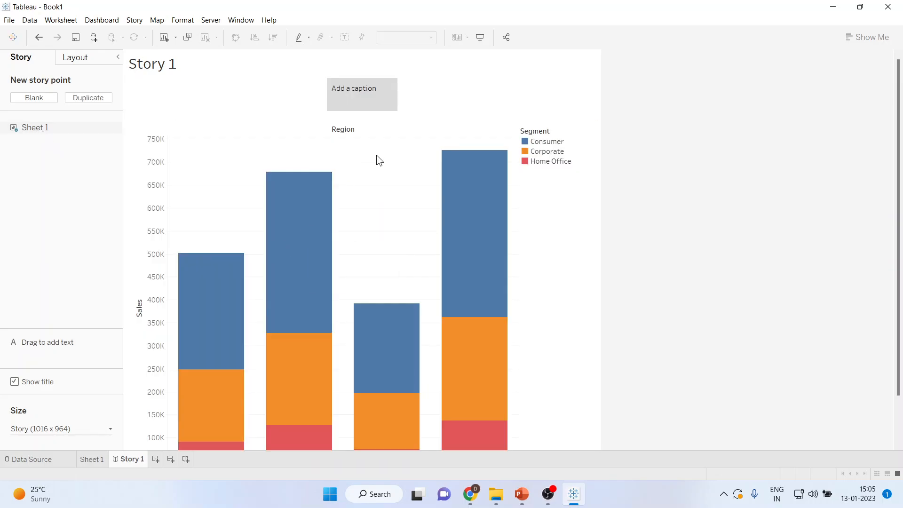
Step: Caption the story point "Sales figure according to region and segment"
{"action": "left_click", "coordinate": [377, 92]}
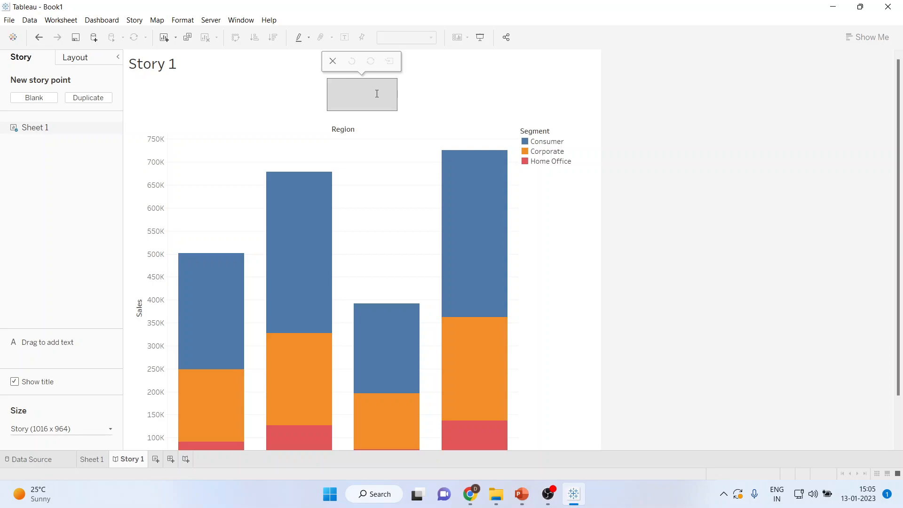
{"action": "type", "text": "Sales figure"}
{"action": "type", "text": " accroding"}
{"action": "key", "text": "BackSpace"}
{"action": "key", "text": "BackSpace"}
{"action": "key", "text": "BackSpace"}
{"action": "key", "text": "BackSpace"}
{"action": "key", "text": "BackSpace"}
{"action": "type", "text": "ording to region and segment"}
{"action": "left_click", "coordinate": [450, 101]}
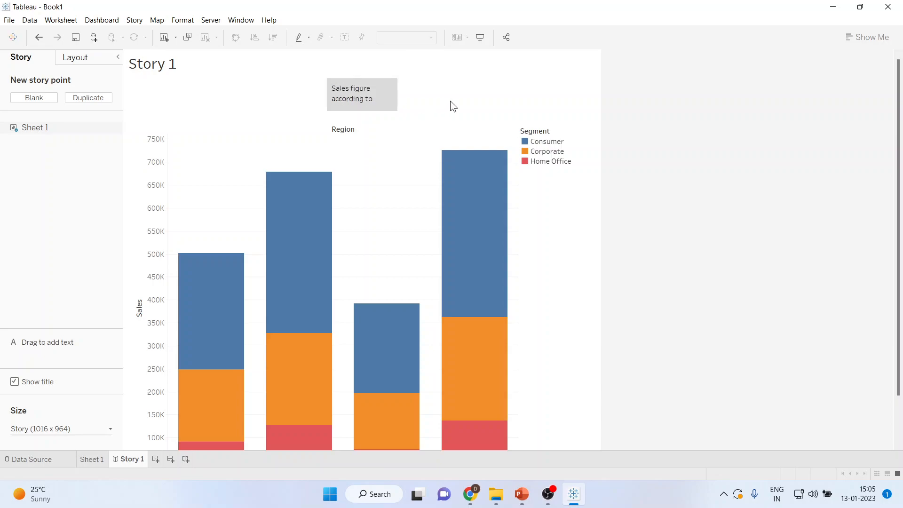
Step: Replace the story title text with "Sales (2022-2023)"
{"action": "double_click", "coordinate": [173, 70]}
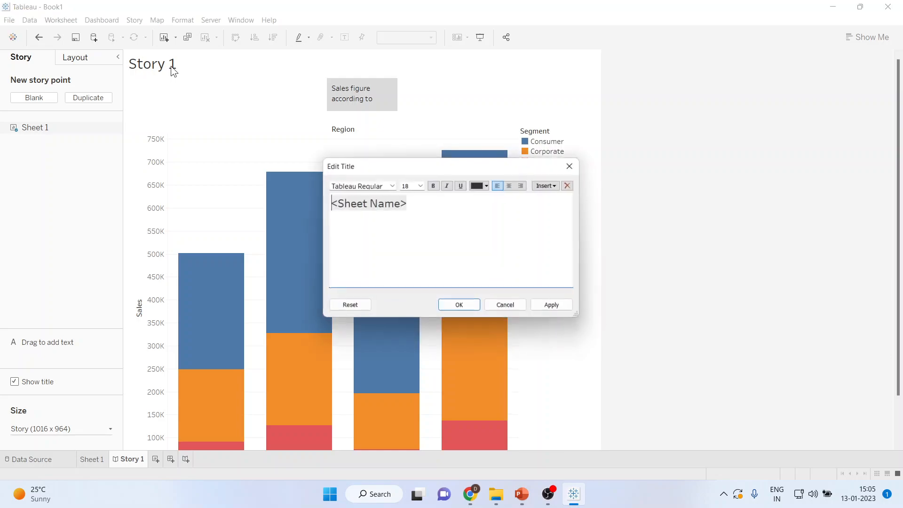
{"action": "double_click", "coordinate": [400, 205]}
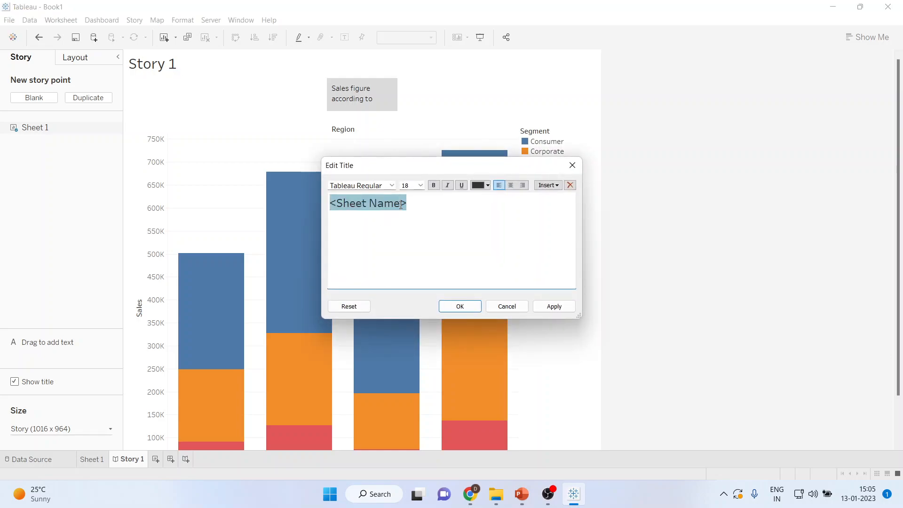
{"action": "double_click", "coordinate": [401, 205]}
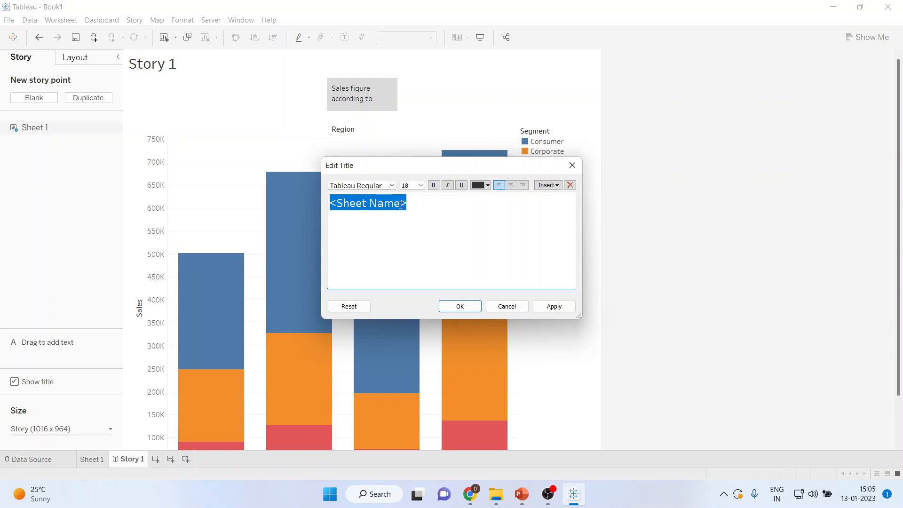
{"action": "type", "text": "Sale"}
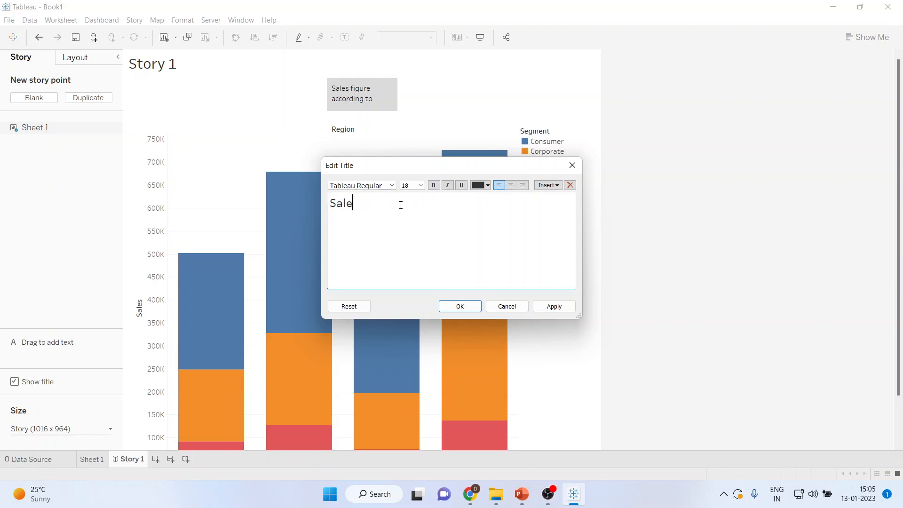
{"action": "type", "text": "s (2022-2023)"}
Step: Format the story title as centered, bold and orange, and apply it
{"action": "left_click", "coordinate": [510, 185]}
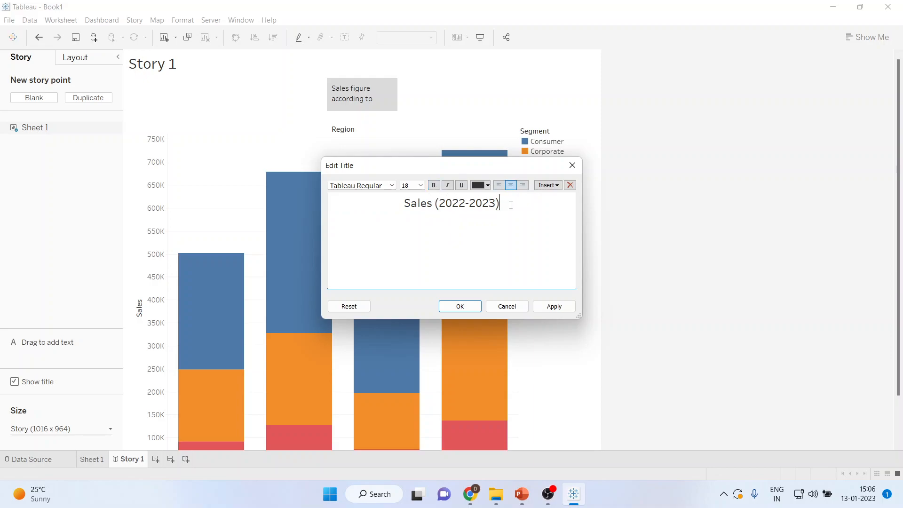
{"action": "left_click_drag", "start_coordinate": [508, 202], "coordinate": [380, 203]}
{"action": "left_click", "coordinate": [432, 185]}
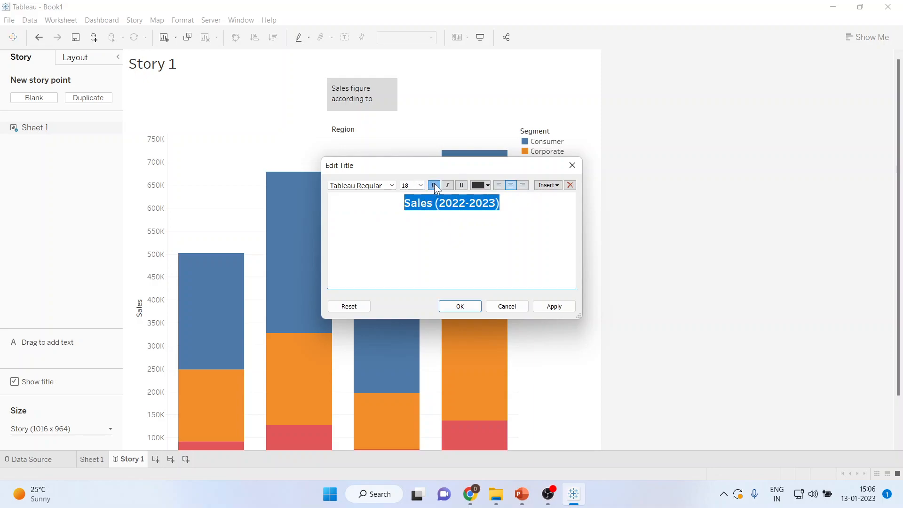
{"action": "left_click", "coordinate": [488, 185]}
{"action": "left_click", "coordinate": [499, 195]}
{"action": "left_click", "coordinate": [555, 303]}
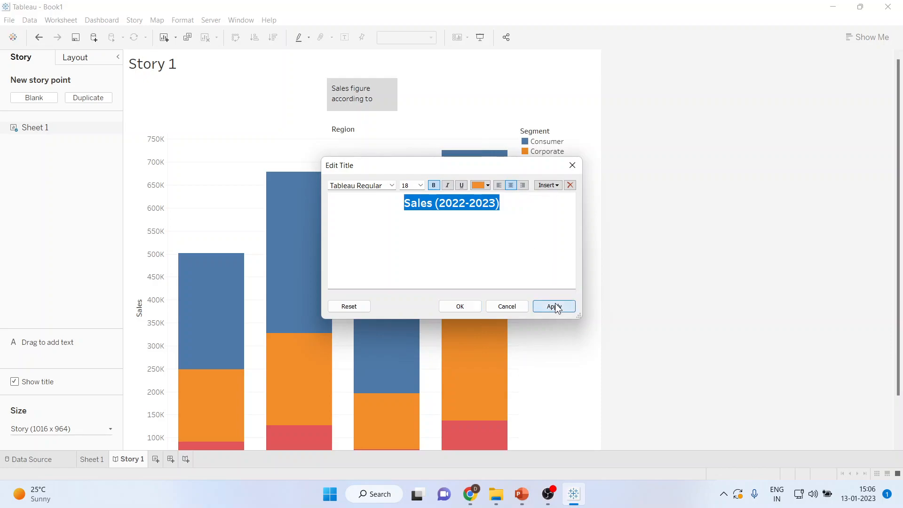
{"action": "left_click", "coordinate": [463, 306]}
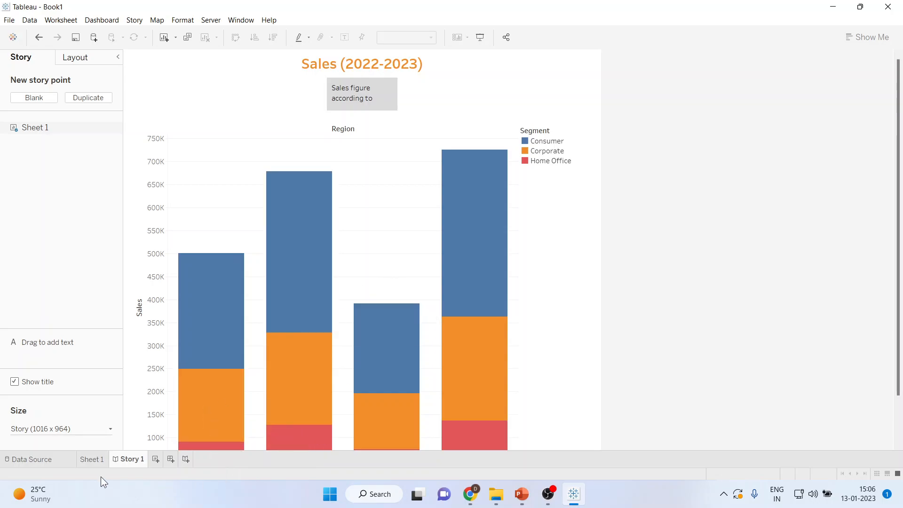
Step: On a new worksheet, build a bar chart of Profit by Ship Mode and fit it to the entire view
{"action": "left_click", "coordinate": [94, 460]}
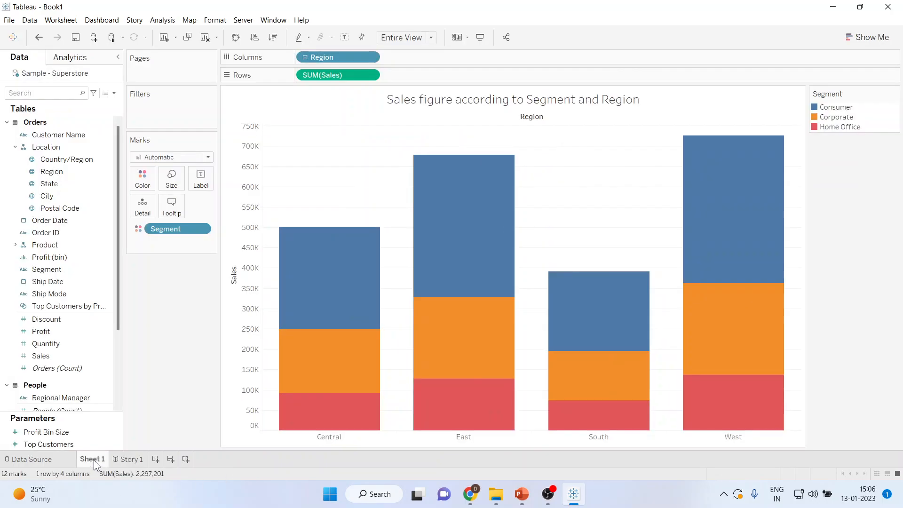
{"action": "left_click", "coordinate": [155, 460]}
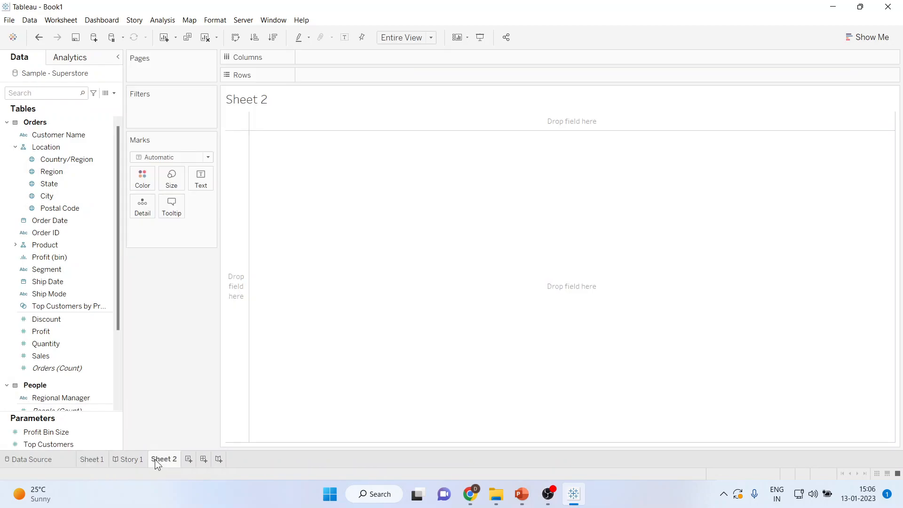
{"action": "left_click_drag", "start_coordinate": [52, 331], "coordinate": [320, 77]}
{"action": "left_click_drag", "start_coordinate": [58, 294], "coordinate": [325, 59]}
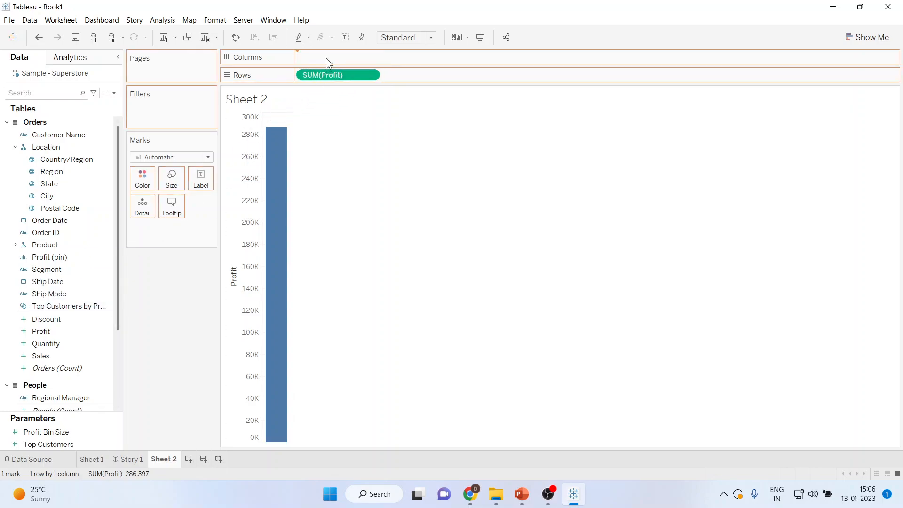
{"action": "left_click", "coordinate": [431, 40]}
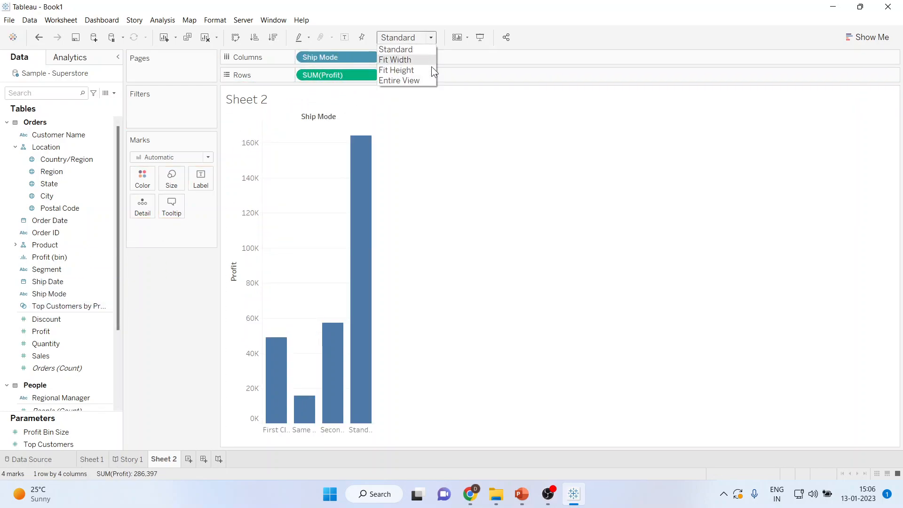
{"action": "left_click", "coordinate": [429, 80]}
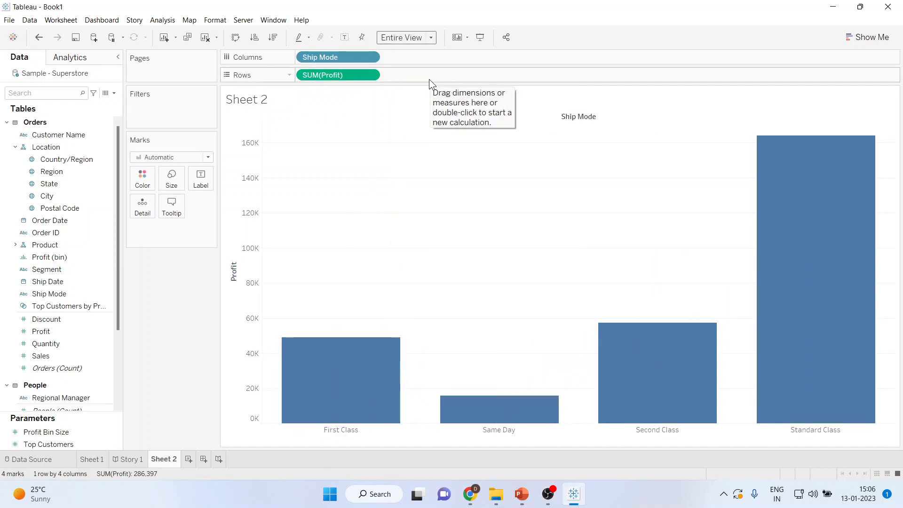
Step: Add Category to the columns after Ship Mode and replace the sheet title with "Profit according to Ship Mode and Category"
{"action": "left_click", "coordinate": [16, 245]}
{"action": "left_click_drag", "start_coordinate": [55, 257], "coordinate": [400, 56]}
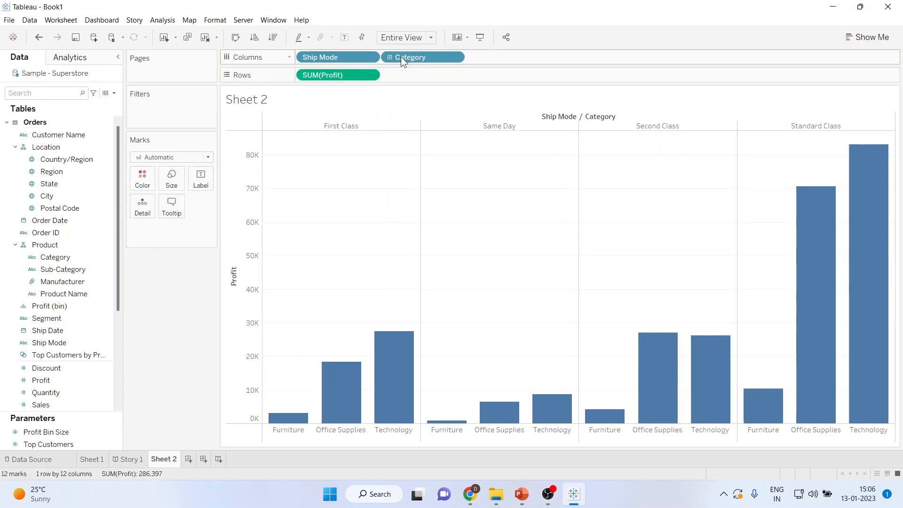
{"action": "double_click", "coordinate": [267, 103]}
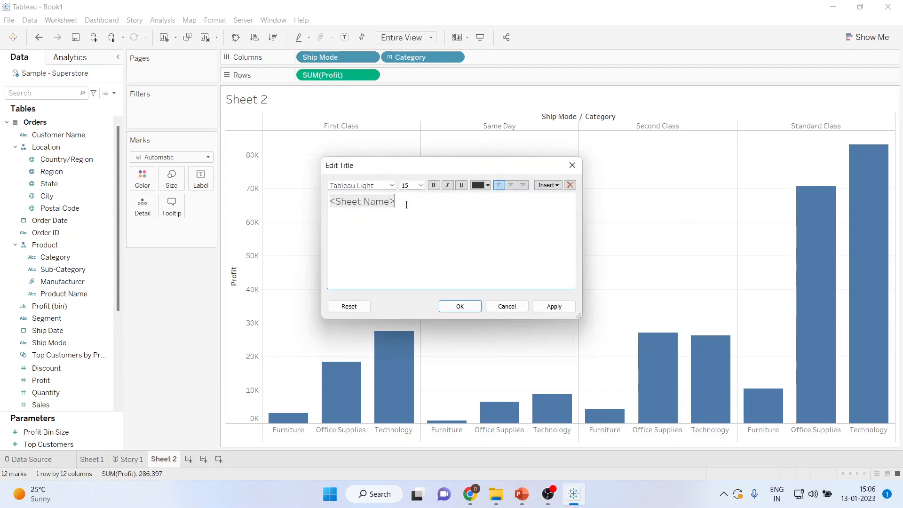
{"action": "left_click_drag", "start_coordinate": [410, 205], "coordinate": [334, 208]}
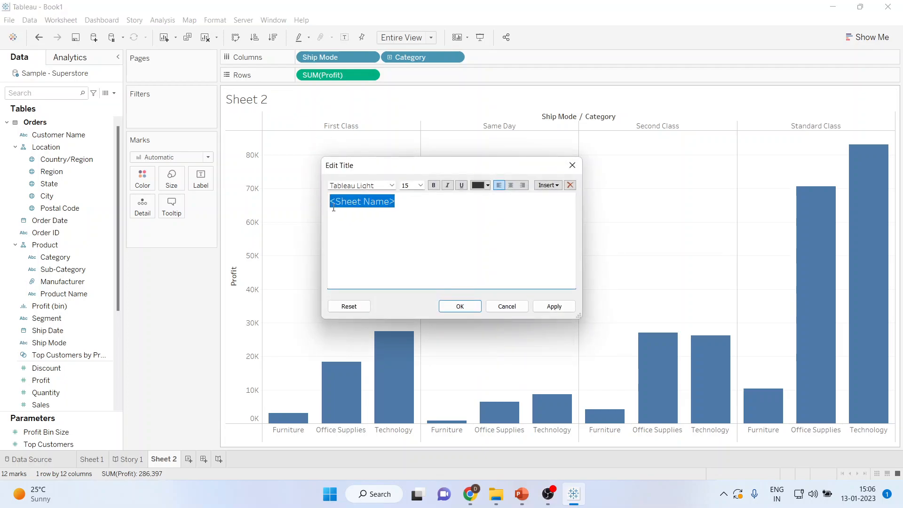
{"action": "type", "text": "Profit ac"}
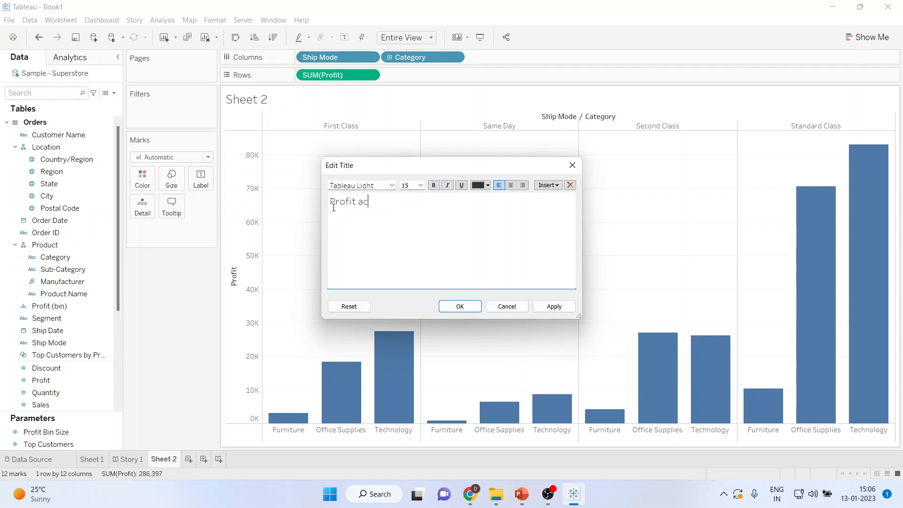
{"action": "type", "text": "cording to Ship Mode and Ca"}
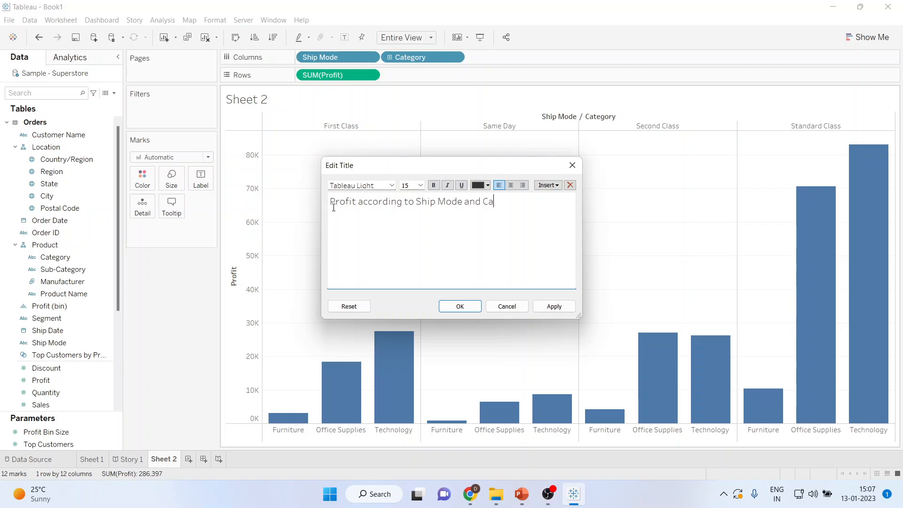
{"action": "type", "text": "tegory"}
Step: Format the sheet title as centered, blue and italic at size 16, and apply it
{"action": "key", "text": "ctrl+a"}
{"action": "left_click", "coordinate": [510, 185]}
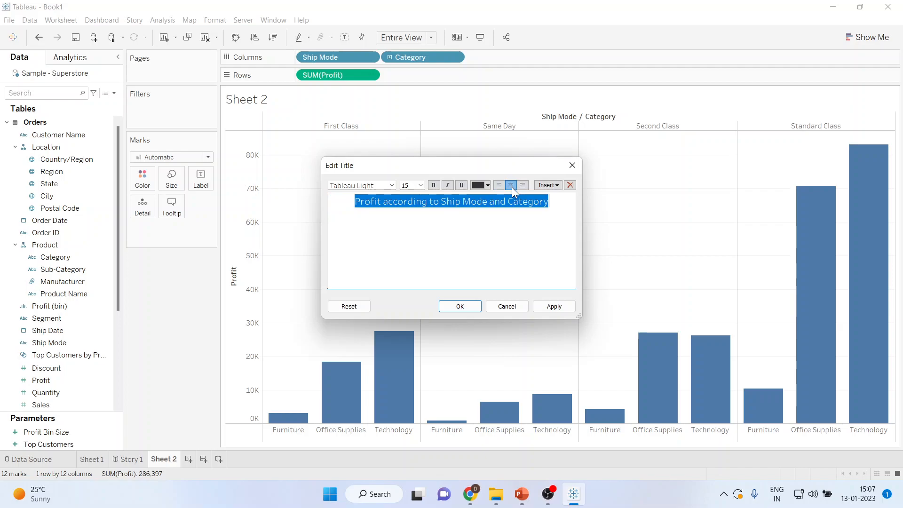
{"action": "left_click", "coordinate": [488, 186]}
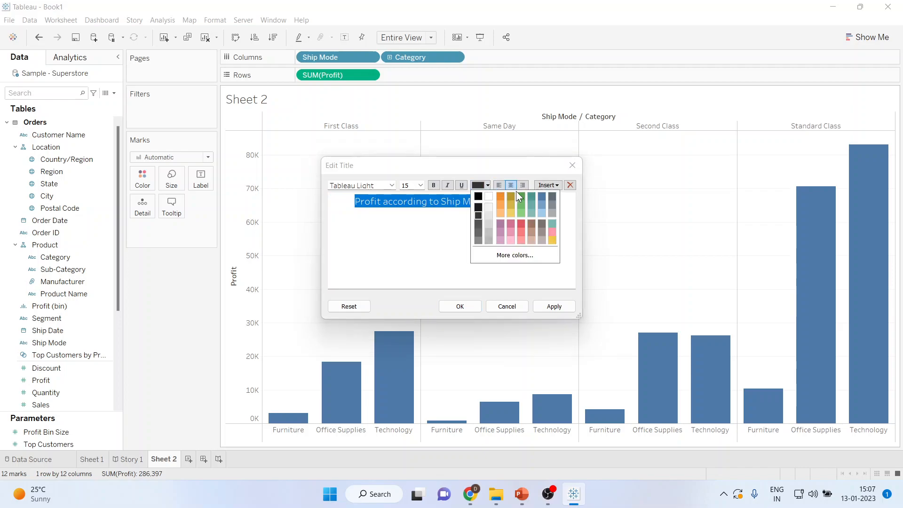
{"action": "left_click", "coordinate": [541, 196]}
{"action": "left_click", "coordinate": [448, 185]}
{"action": "left_click", "coordinate": [420, 185]}
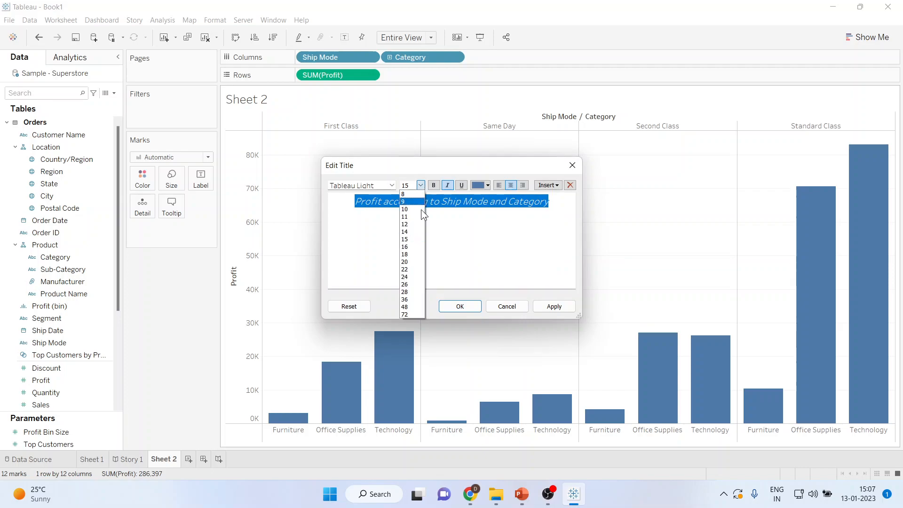
{"action": "left_click", "coordinate": [417, 247]}
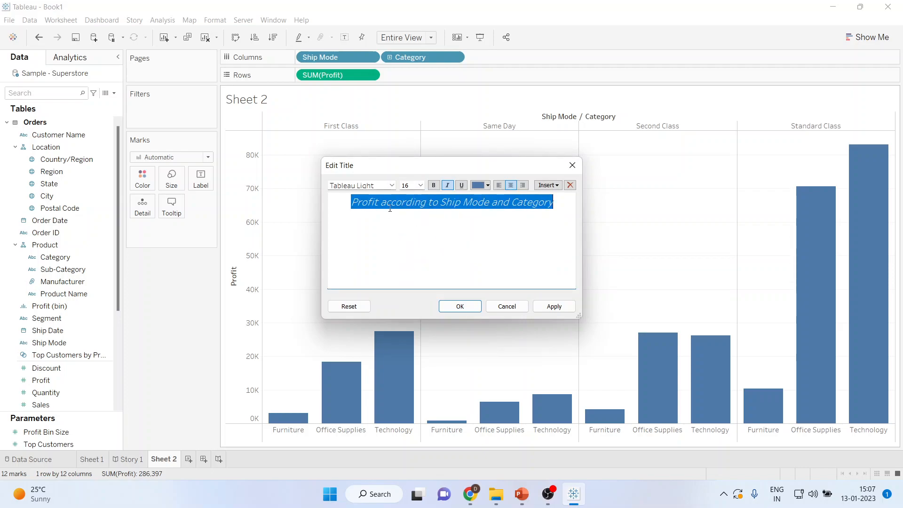
{"action": "left_click", "coordinate": [553, 305]}
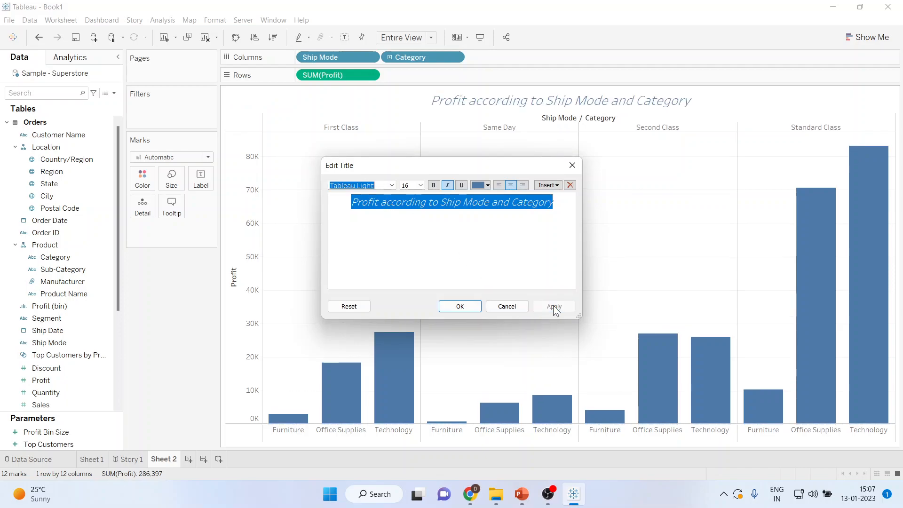
{"action": "left_click", "coordinate": [452, 308]}
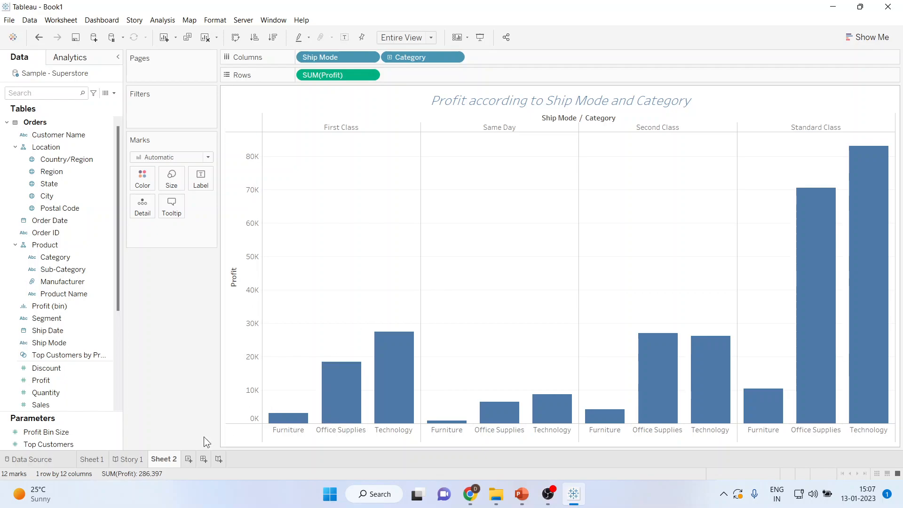
Step: In Story 1, add a blank story point and place Sheet 2 in it
{"action": "left_click", "coordinate": [132, 459]}
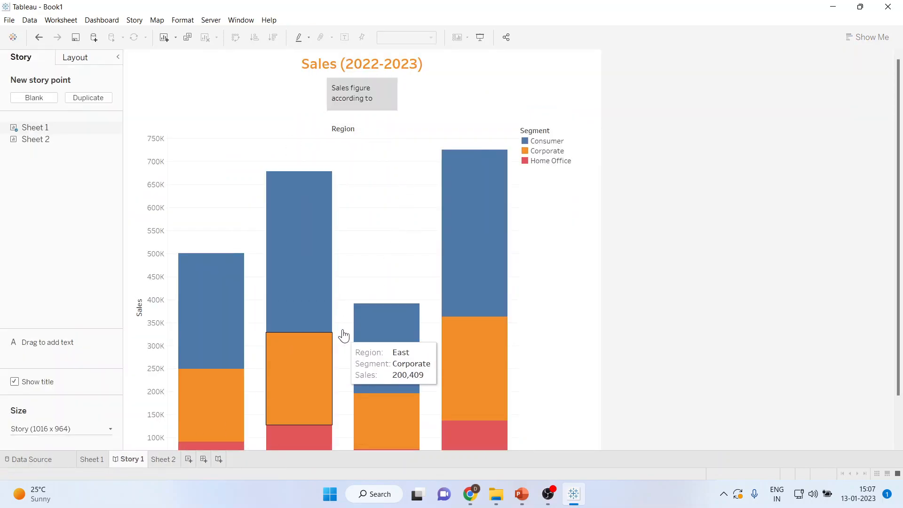
{"action": "left_click", "coordinate": [43, 97]}
{"action": "left_click_drag", "start_coordinate": [47, 140], "coordinate": [234, 228]}
{"action": "left_click_drag", "start_coordinate": [310, 238], "coordinate": [310, 238]}
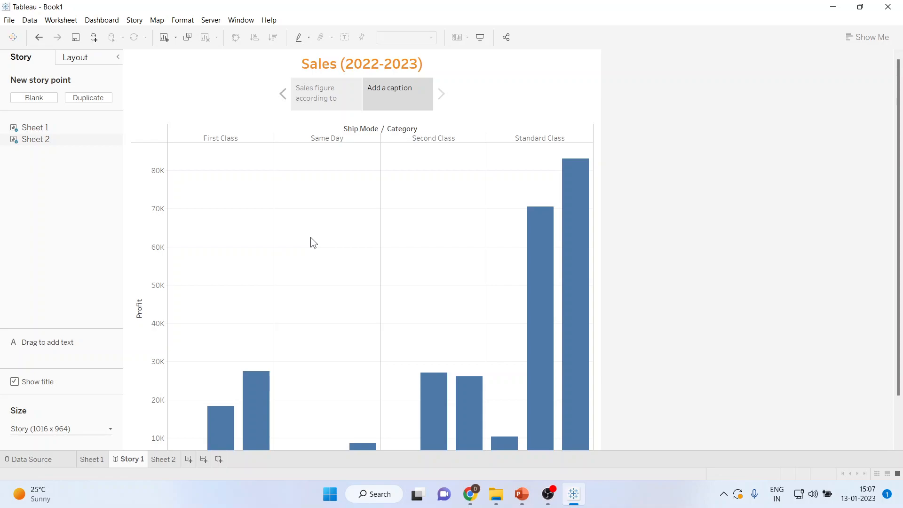
Step: Create a new worksheet, and in Story 1 caption the second story point "Profit according to ship mode and category"
{"action": "left_click", "coordinate": [188, 458]}
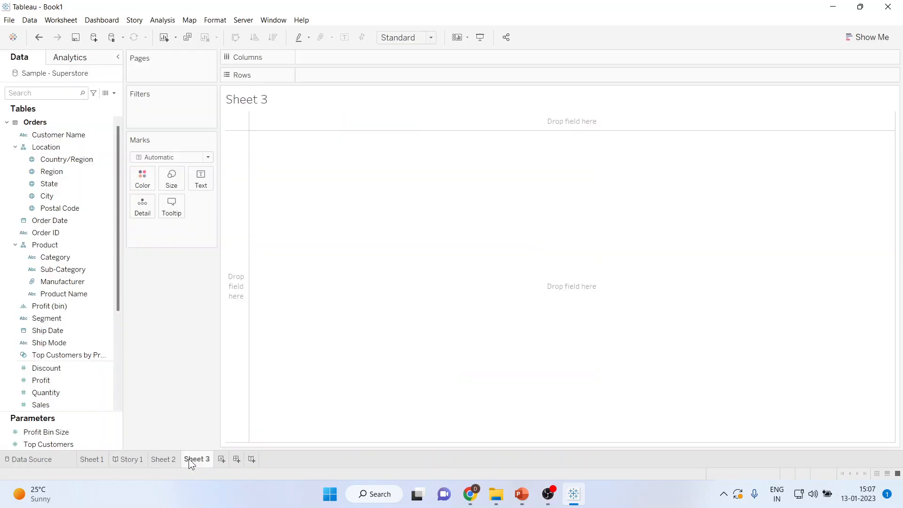
{"action": "left_click", "coordinate": [139, 458]}
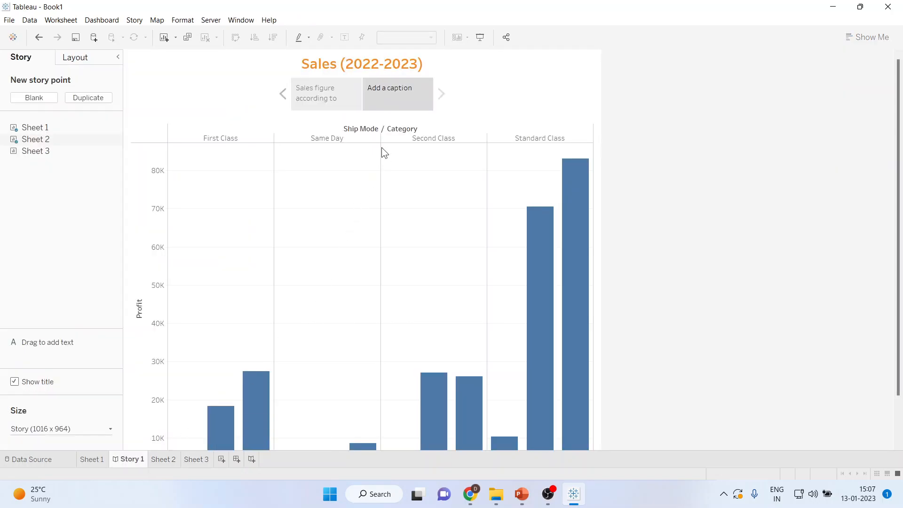
{"action": "double_click", "coordinate": [393, 97]}
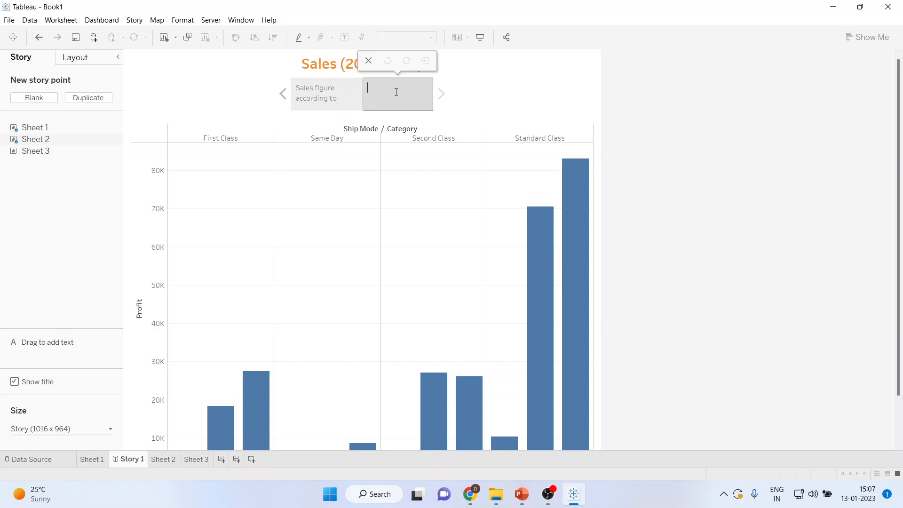
{"action": "type", "text": "Profit acco"}
{"action": "type", "text": "rding to"}
{"action": "type", "text": " ship mod"}
{"action": "type", "text": "e and"}
{"action": "type", "text": " categoru"}
{"action": "key", "text": "BackSpace"}
{"action": "type", "text": "y"}
{"action": "left_click", "coordinate": [676, 219]}
Step: On Sheet 3, build a scatter plot from the Sales and Profit measures
{"action": "left_click", "coordinate": [197, 459]}
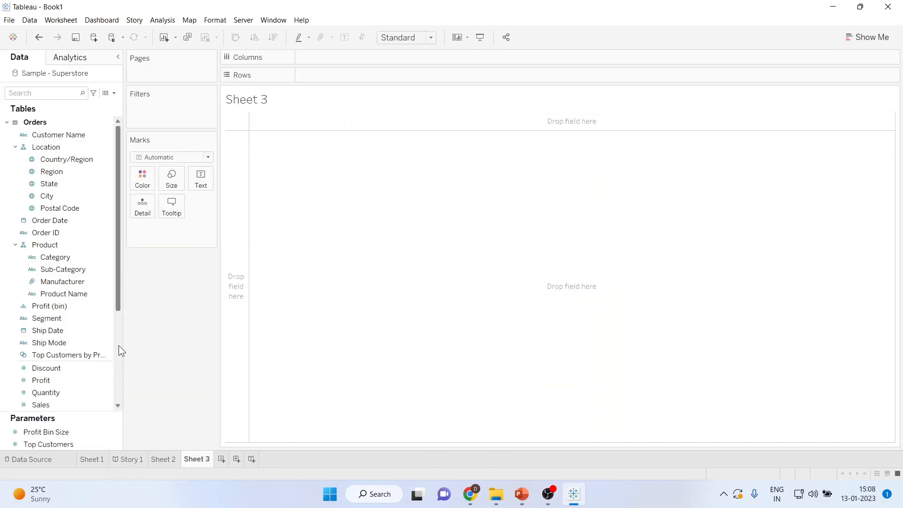
{"action": "left_click", "coordinate": [51, 405]}
{"action": "left_click", "coordinate": [56, 381], "text": "ctrl"}
{"action": "left_click_drag", "start_coordinate": [61, 380], "coordinate": [410, 210]}
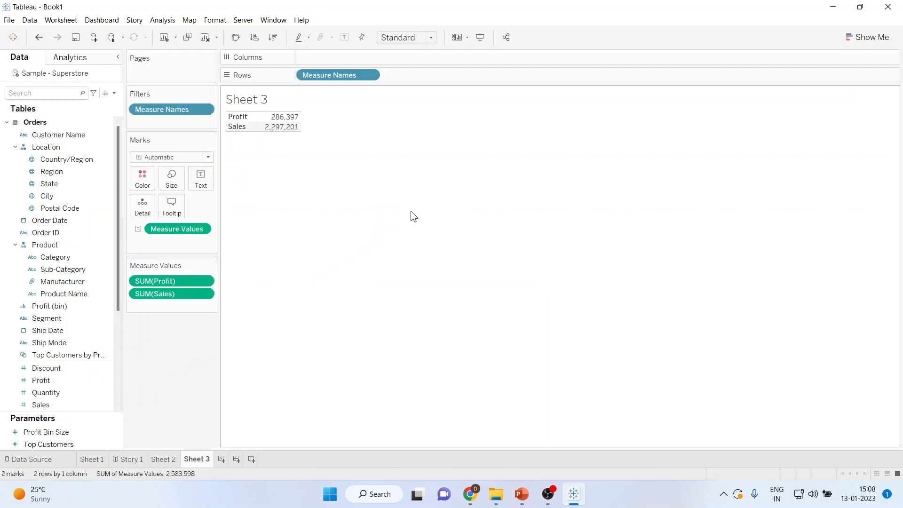
{"action": "left_click", "coordinate": [866, 38]}
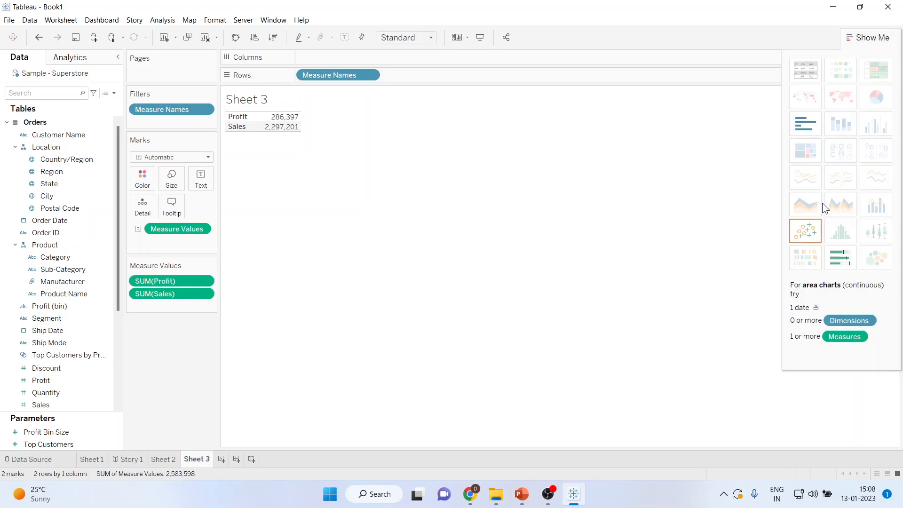
{"action": "left_click", "coordinate": [804, 231]}
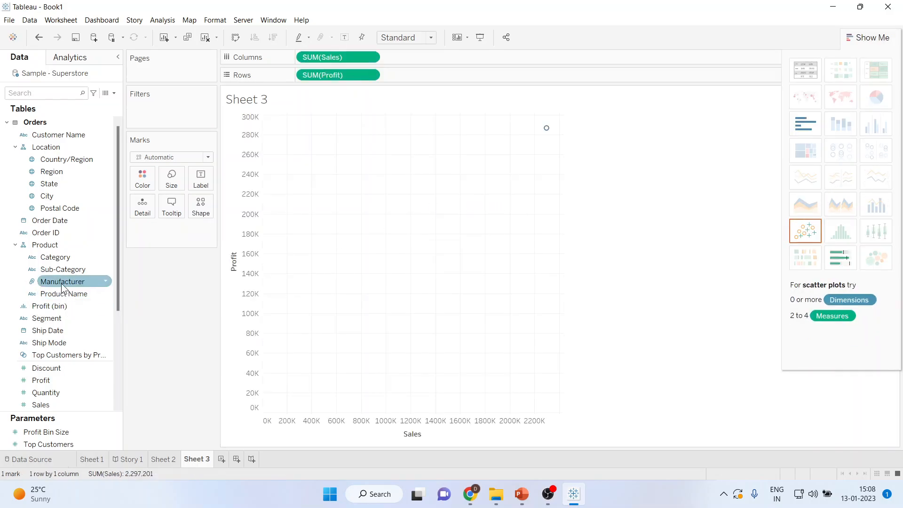
{"action": "left_click", "coordinate": [15, 245]}
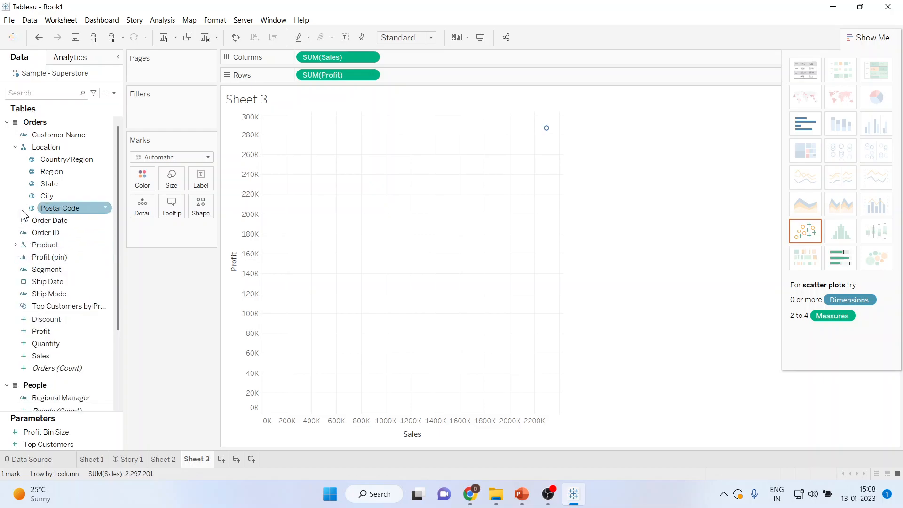
{"action": "left_click_drag", "start_coordinate": [53, 178], "coordinate": [143, 186]}
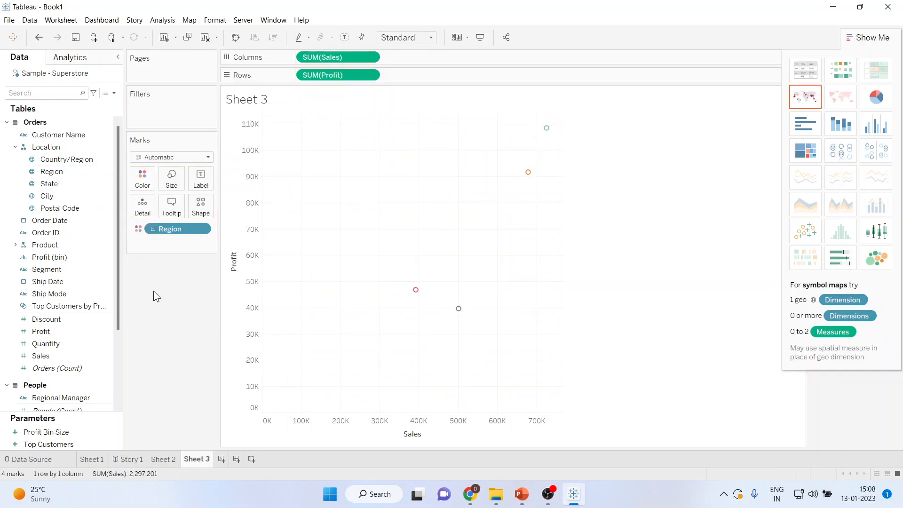
{"action": "key", "text": "ctrl+z"}
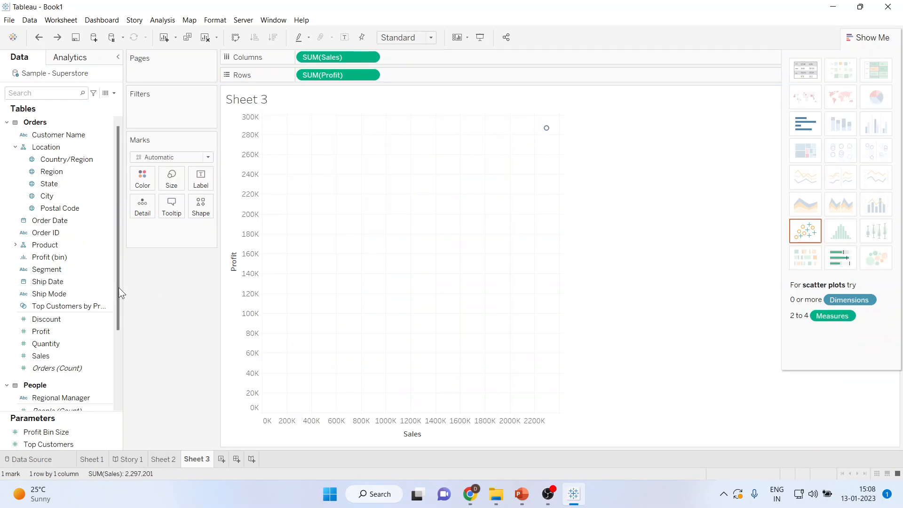
Step: Color the scatter plot marks by Product Name and close the chart type chooser
{"action": "left_click", "coordinate": [17, 245]}
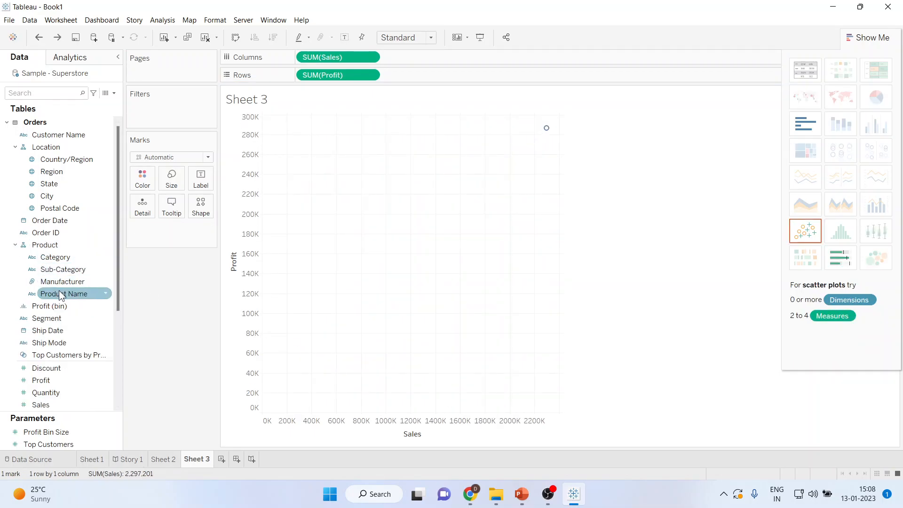
{"action": "left_click_drag", "start_coordinate": [63, 293], "coordinate": [146, 183]}
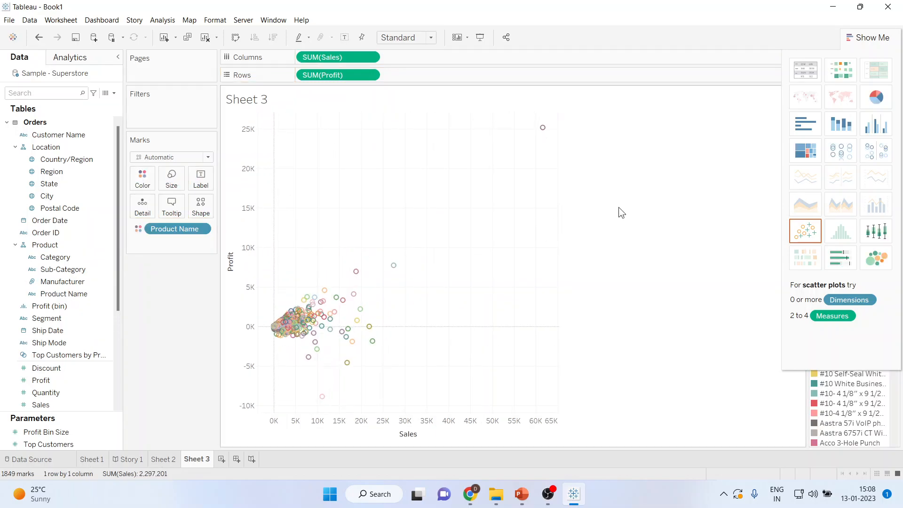
{"action": "left_click", "coordinate": [857, 37]}
Step: Replace the Sheet 3 title text with "Relationship between Profit and Sales according to Product"
{"action": "double_click", "coordinate": [259, 100]}
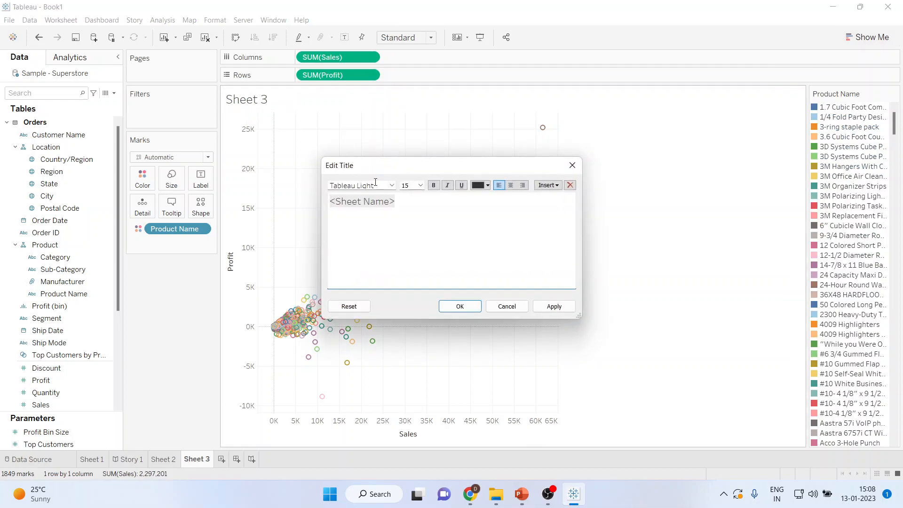
{"action": "left_click_drag", "start_coordinate": [397, 201], "coordinate": [333, 208]}
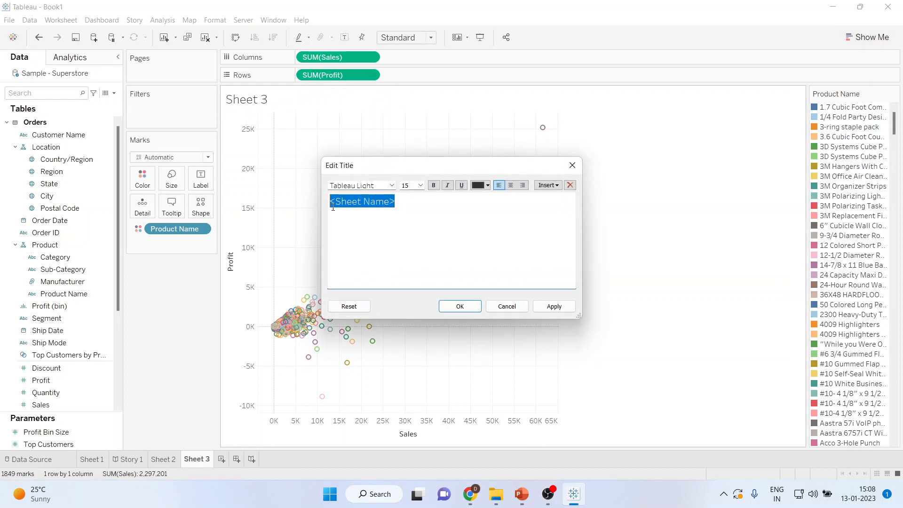
{"action": "type", "text": "Relation"}
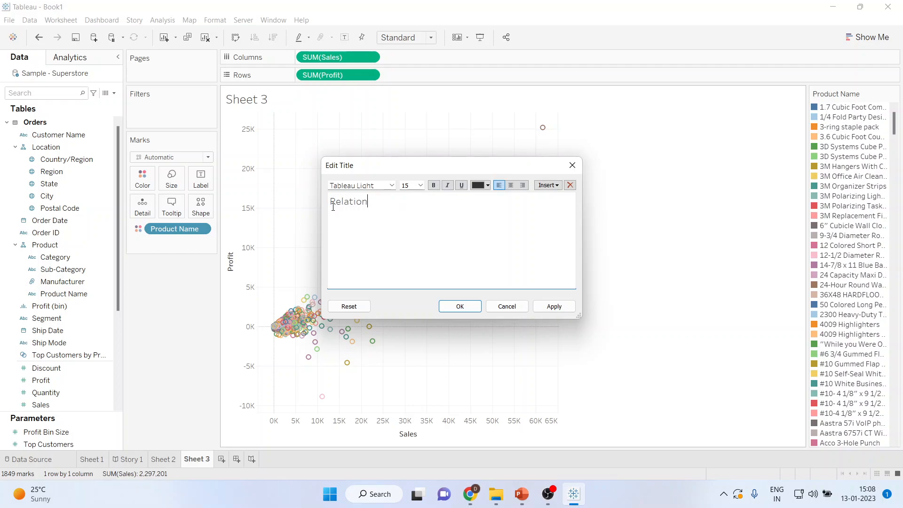
{"action": "type", "text": "ship between Profit and Sale"}
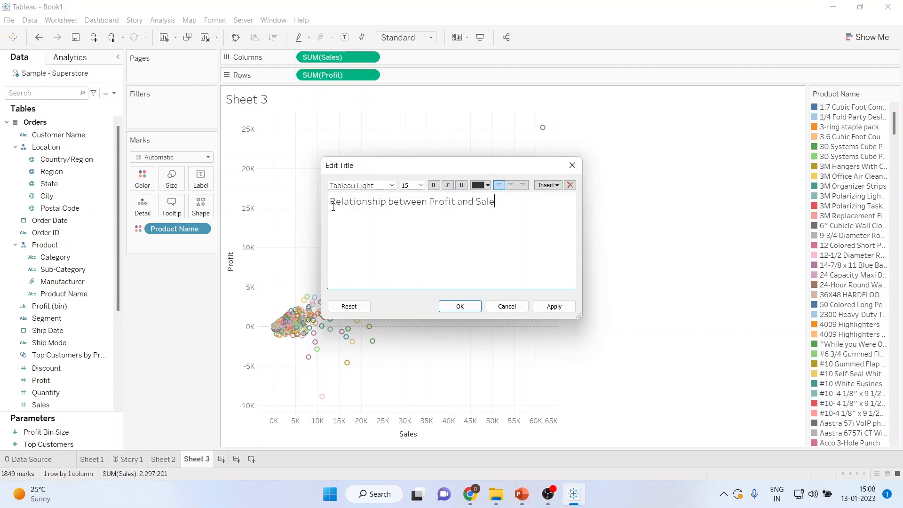
{"action": "type", "text": "s according to Product"}
Step: Center the title text and break it onto a second line before "according to Product"
{"action": "key", "text": "ctrl+a"}
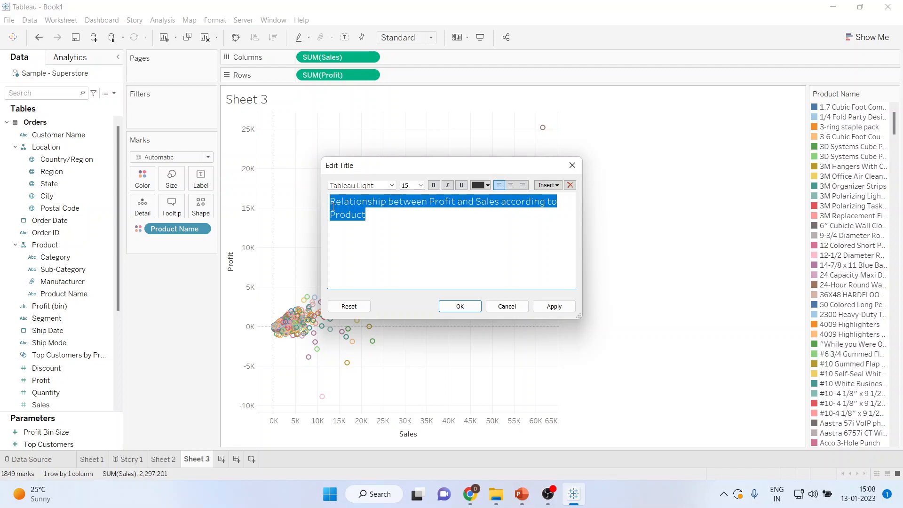
{"action": "left_click", "coordinate": [511, 185]}
{"action": "left_click", "coordinate": [511, 202]}
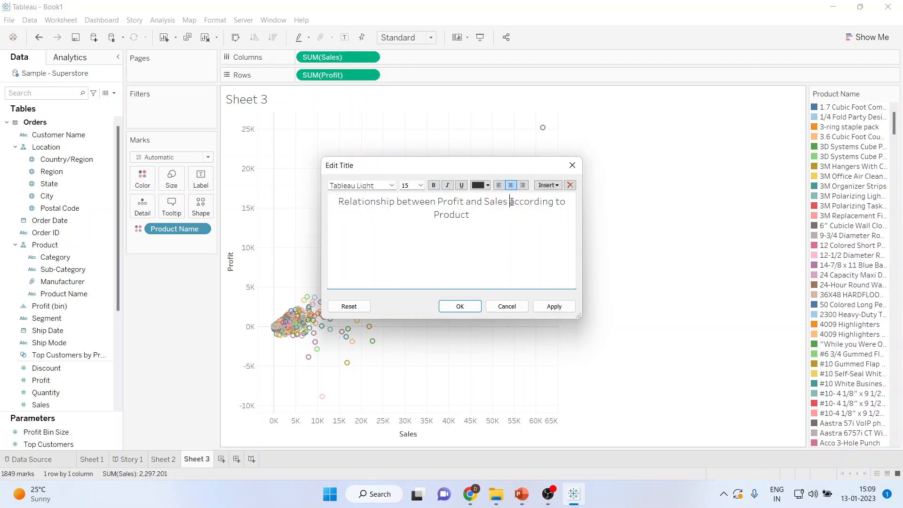
{"action": "key", "text": "Return"}
Step: Make the whole two-line title orange and underlined, and apply it to the sheet
{"action": "key", "text": "ctrl+a"}
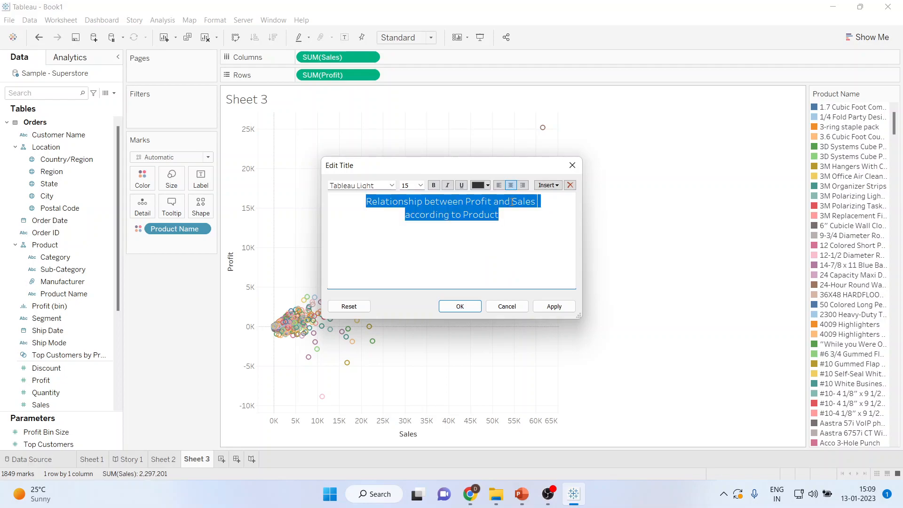
{"action": "left_click", "coordinate": [487, 185]}
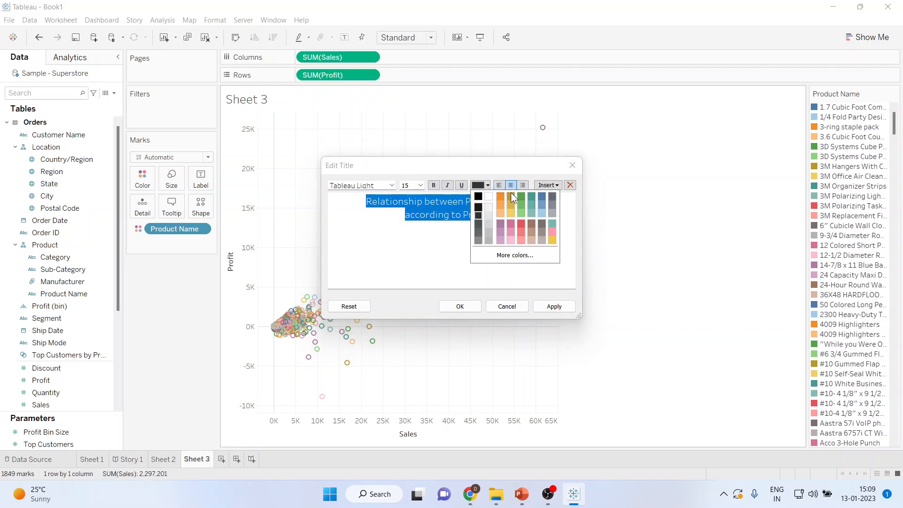
{"action": "left_click", "coordinate": [502, 195]}
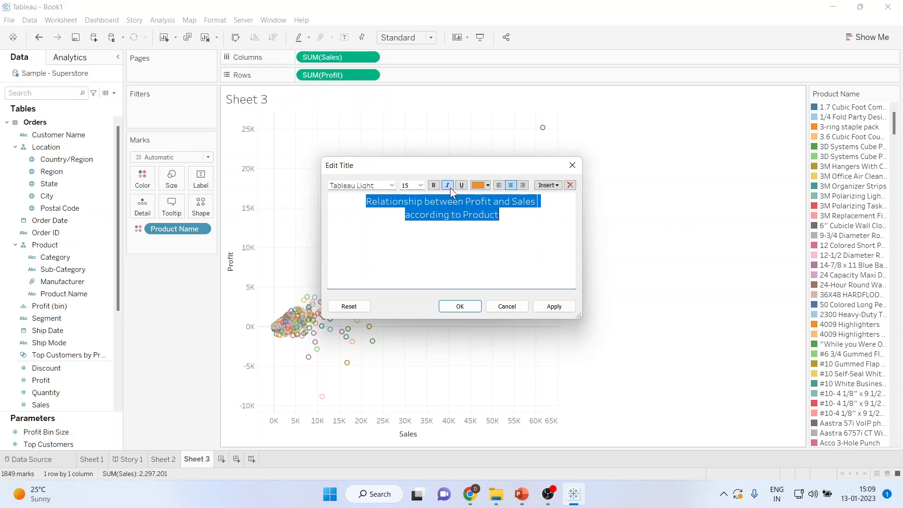
{"action": "left_click", "coordinate": [462, 185]}
{"action": "left_click", "coordinate": [545, 307]}
{"action": "left_click", "coordinate": [465, 308]}
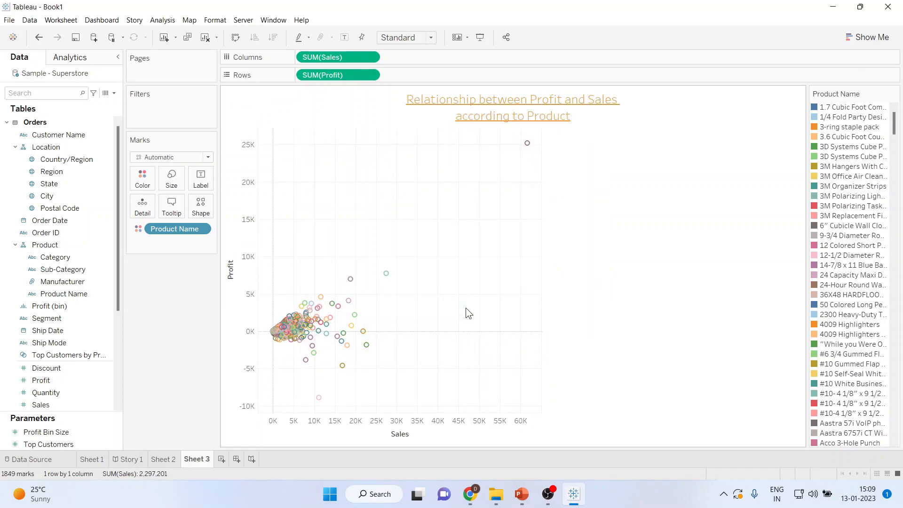
Step: Add a new blank story point to Story 1 and place the Sheet 3 scatter plot in it
{"action": "left_click", "coordinate": [134, 460]}
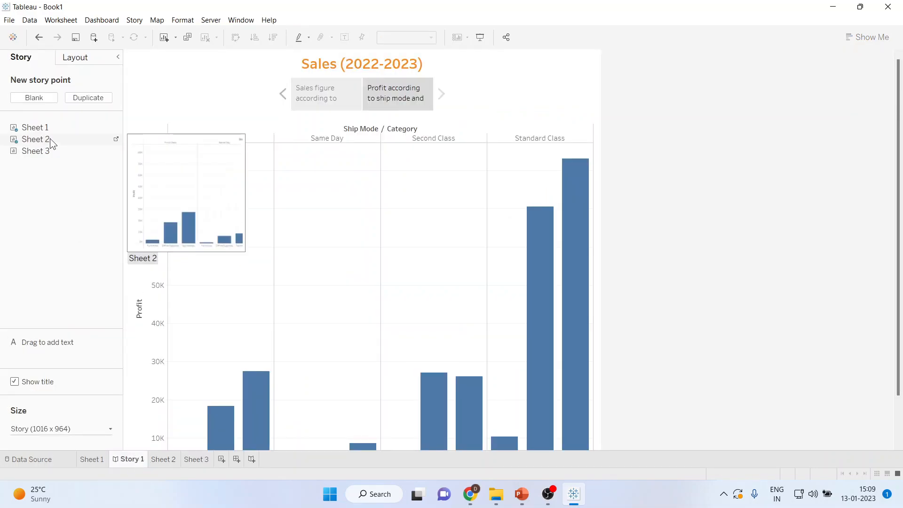
{"action": "left_click", "coordinate": [36, 100]}
{"action": "left_click_drag", "start_coordinate": [47, 157], "coordinate": [312, 259]}
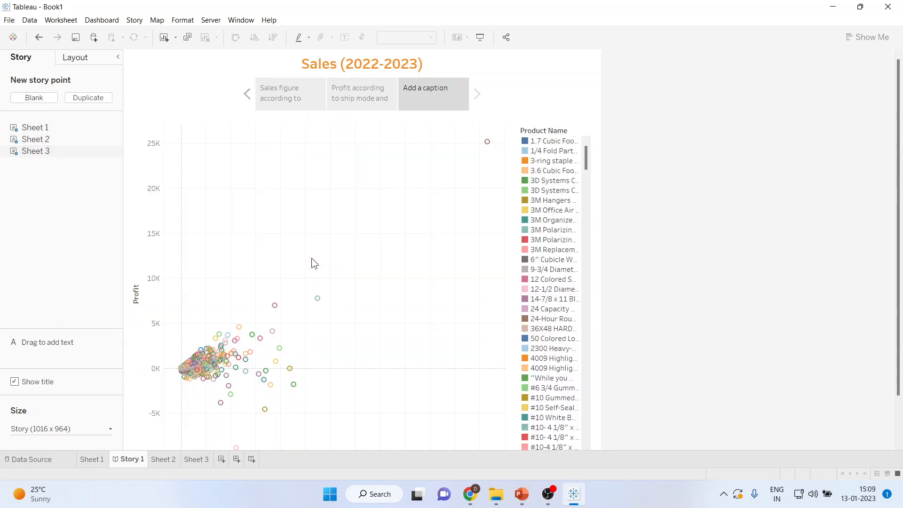
Step: Caption the new story point "Relationship between Sales and Profit according to Product"
{"action": "double_click", "coordinate": [441, 90]}
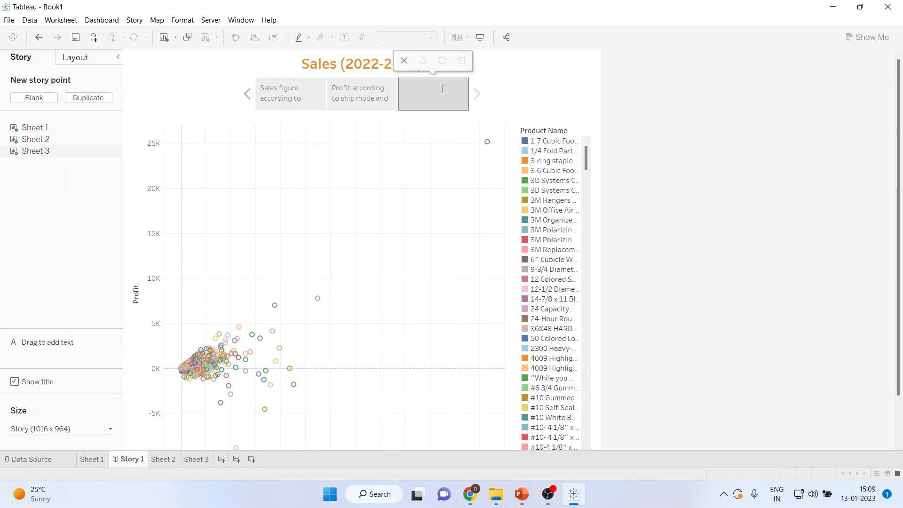
{"action": "type", "text": "Relations"}
{"action": "type", "text": "hip"}
{"action": "type", "text": " between"}
{"action": "type", "text": " Sales and"}
{"action": "type", "text": " Profit accordi"}
{"action": "type", "text": "ng to "}
{"action": "type", "text": "Product"}
{"action": "left_click", "coordinate": [720, 216]}
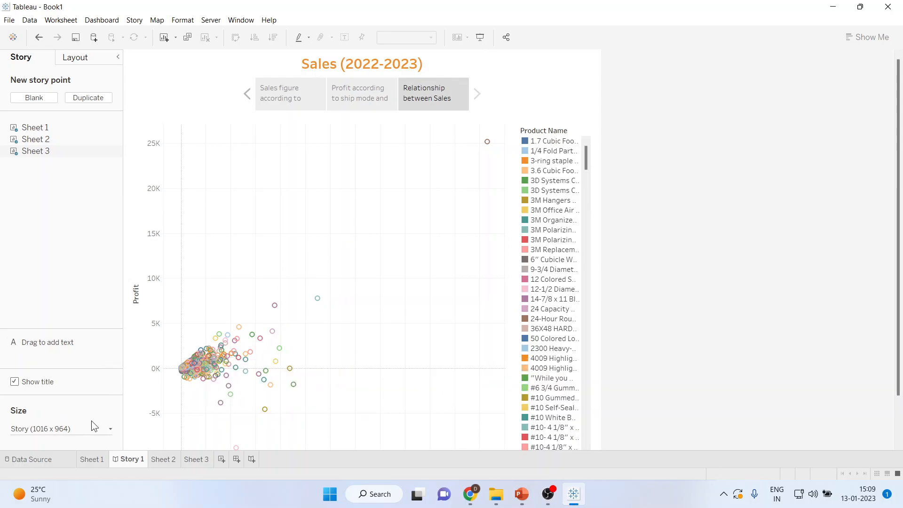
{"action": "left_click", "coordinate": [111, 429]}
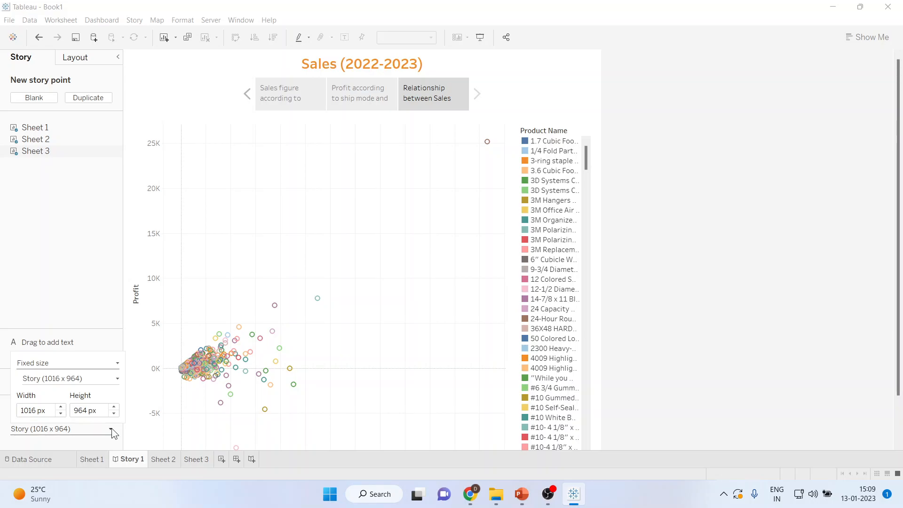
{"action": "left_click", "coordinate": [720, 322]}
Step: Add a text box reading "Sales in crores" to the third story point, in the space beside the story title
{"action": "left_click_drag", "start_coordinate": [66, 343], "coordinate": [135, 64]}
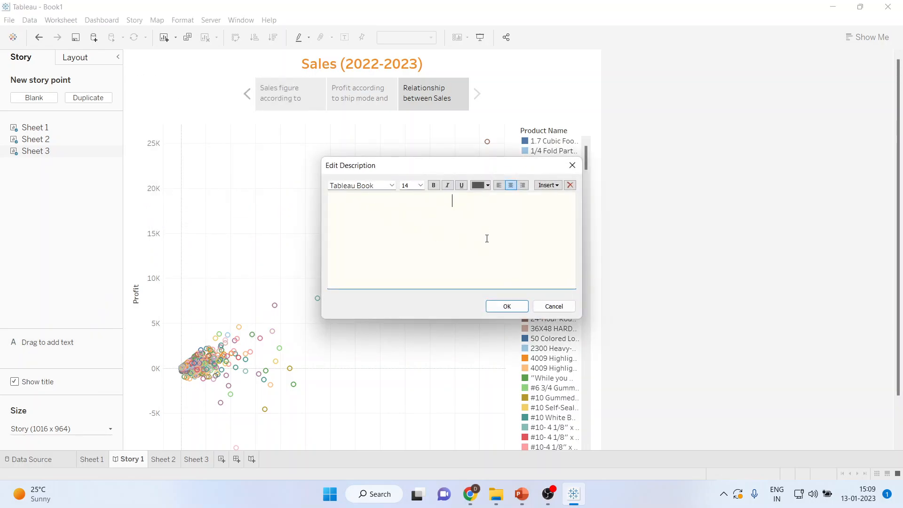
{"action": "type", "text": "S"}
{"action": "type", "text": "ales in"}
{"action": "type", "text": " lakhs"}
{"action": "key", "text": "BackSpace"}
{"action": "key", "text": "BackSpace"}
{"action": "key", "text": "BackSpace"}
{"action": "key", "text": "BackSpace"}
{"action": "key", "text": "BackSpace"}
{"action": "type", "text": "crores"}
{"action": "left_click", "coordinate": [507, 307]}
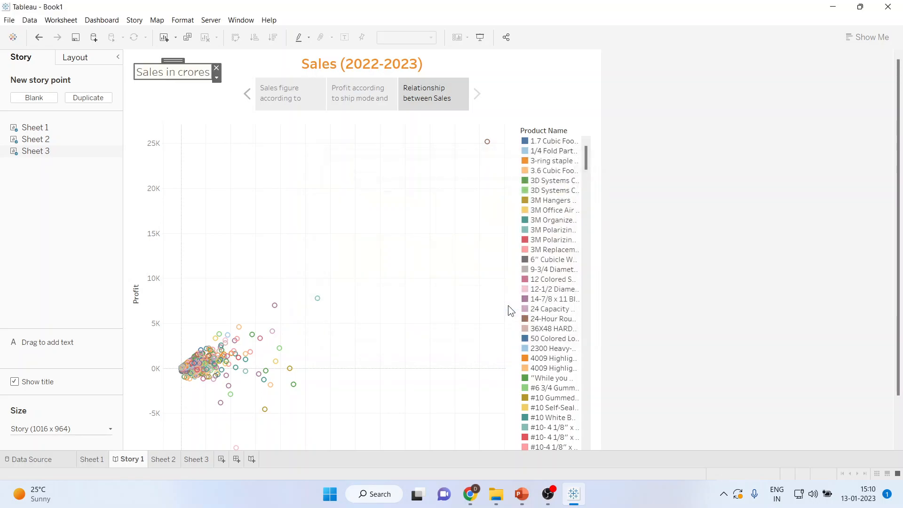
{"action": "left_click", "coordinate": [534, 98]}
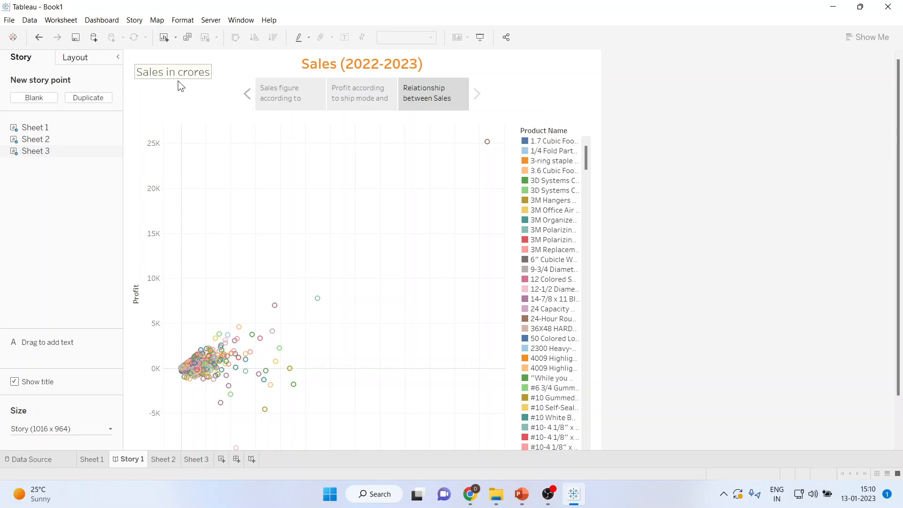
Step: Review the story points in order, from the regional sales chart to the sales and profit scatter plot
{"action": "left_click", "coordinate": [265, 94]}
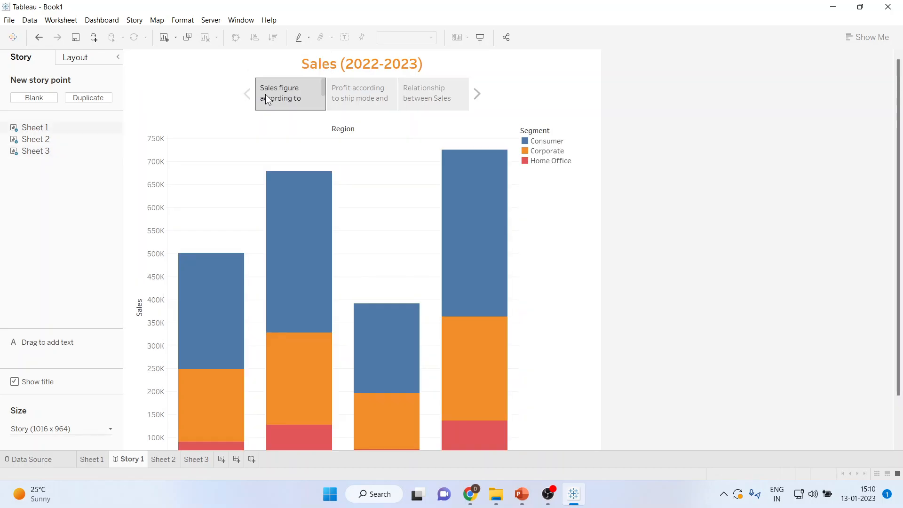
{"action": "left_click", "coordinate": [477, 95]}
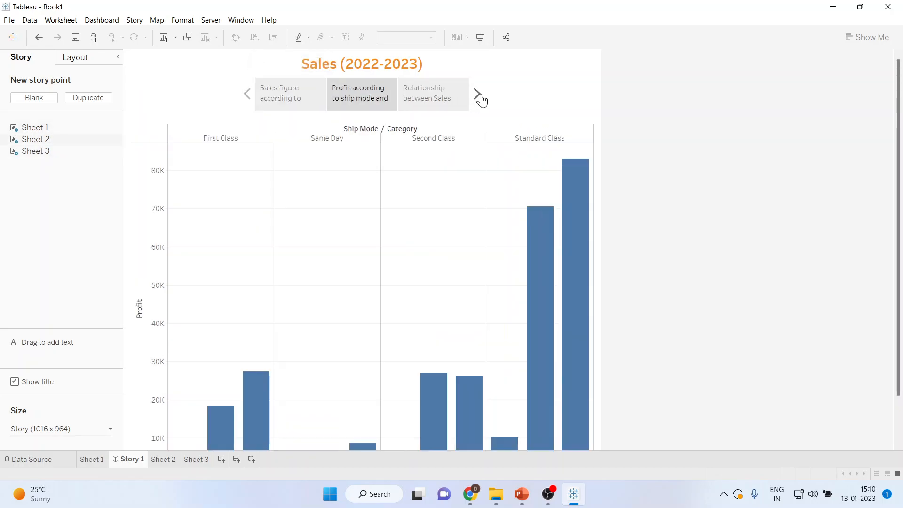
{"action": "left_click", "coordinate": [477, 96]}
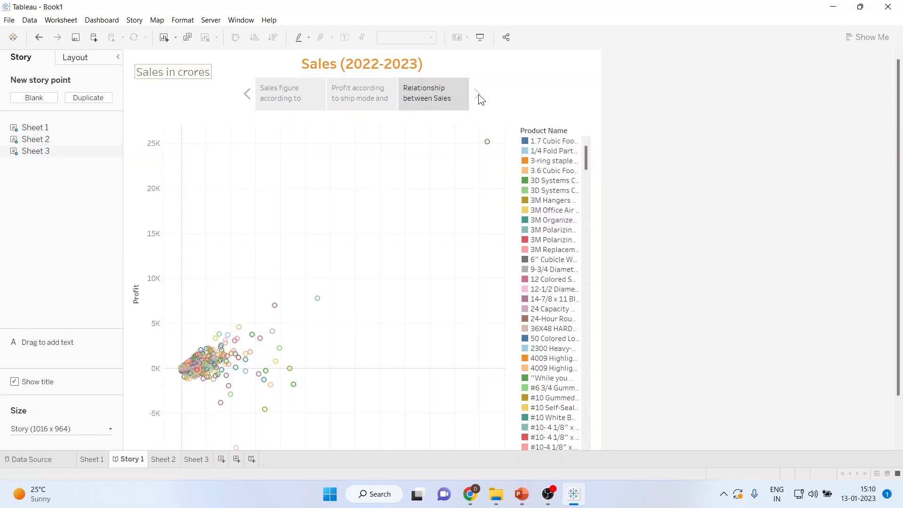
Step: View the story in presentation mode, going back to the first story point and forward through to the last, and exit
{"action": "left_click", "coordinate": [480, 40]}
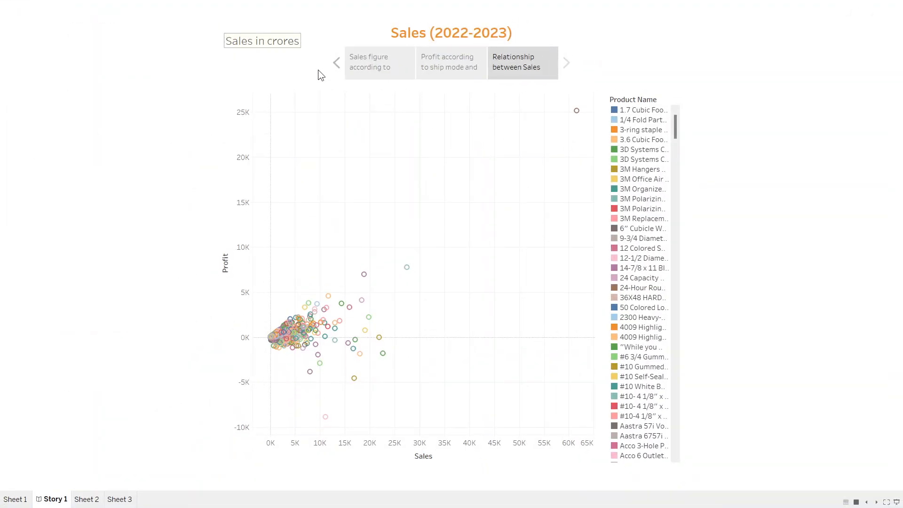
{"action": "left_click", "coordinate": [334, 64]}
{"action": "left_click", "coordinate": [335, 64]}
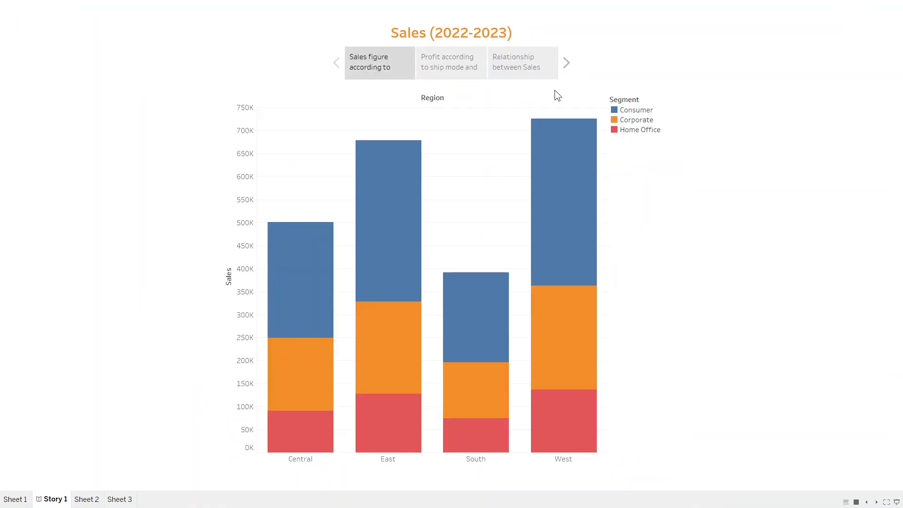
{"action": "left_click", "coordinate": [567, 64]}
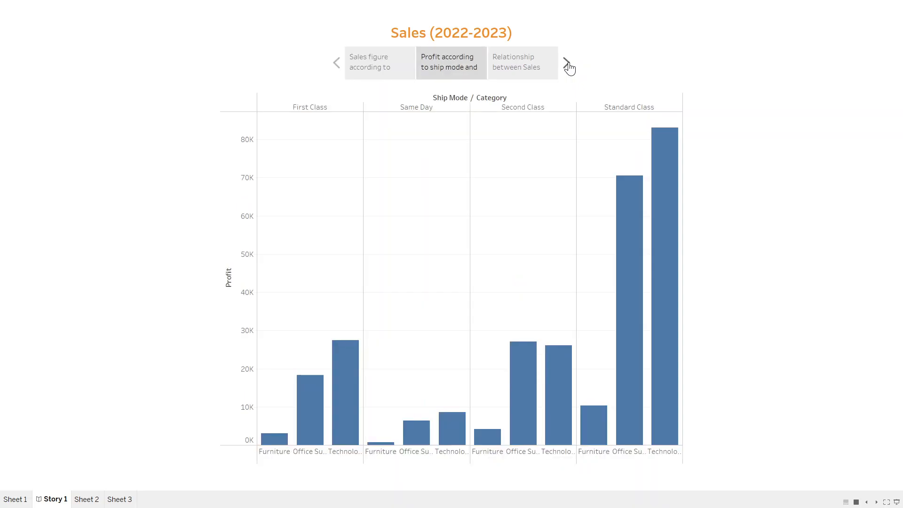
{"action": "left_click", "coordinate": [568, 63]}
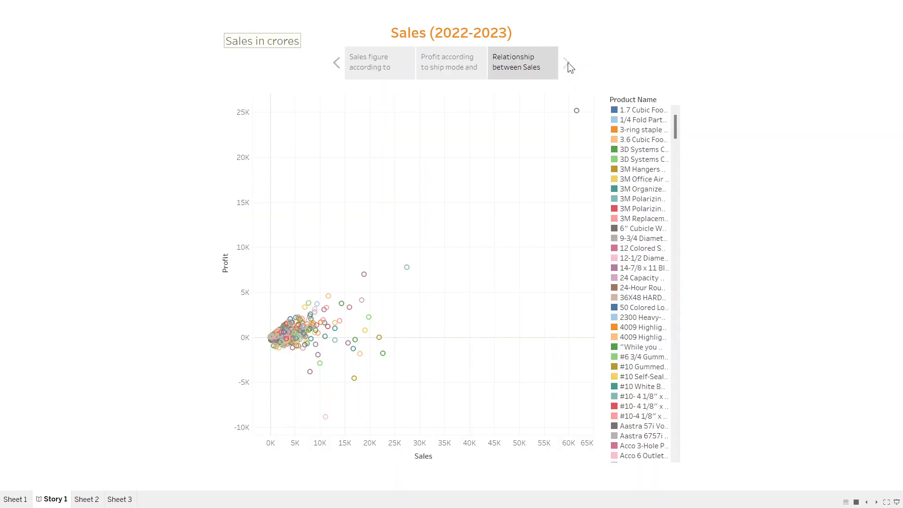
{"action": "key", "text": "Escape"}
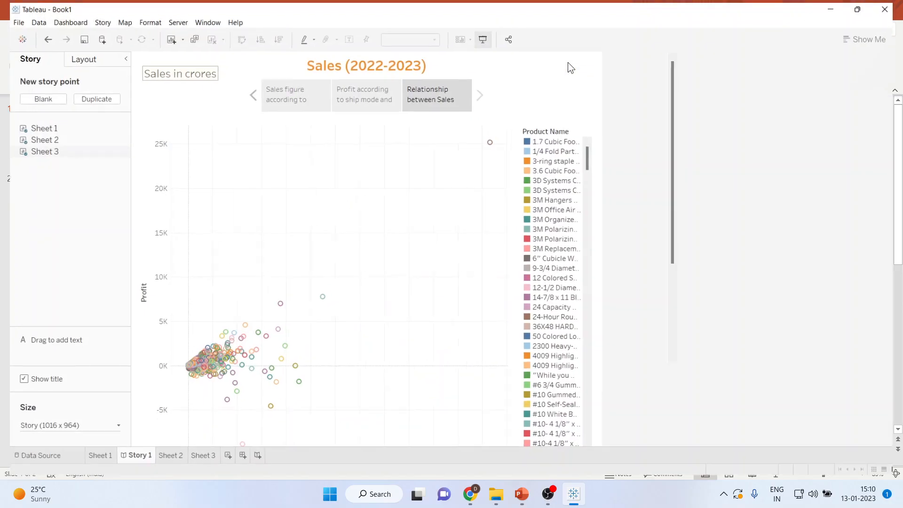
Step: Switch to the PowerPoint presentation and start the slide show from the "Thank You" slide
{"action": "mouse_move", "coordinate": [522, 501]}
{"action": "left_click", "coordinate": [577, 450]}
{"action": "left_click", "coordinate": [73, 212]}
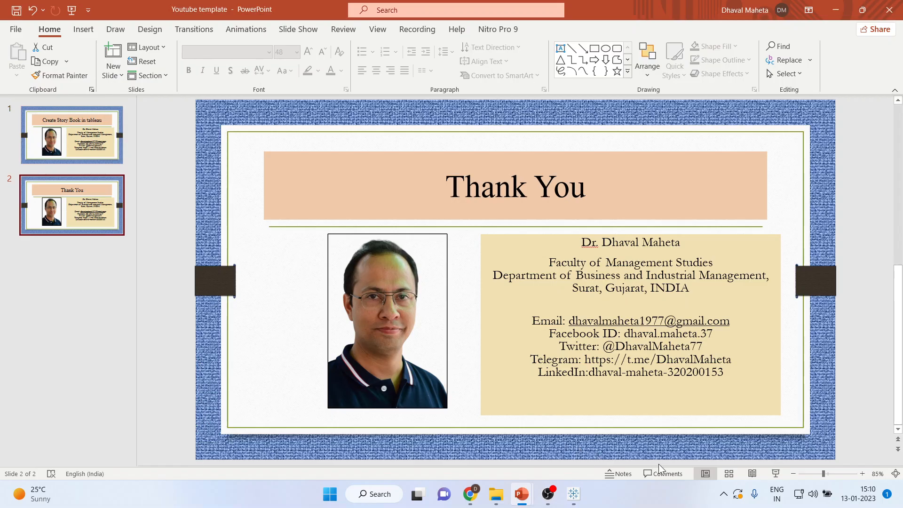
{"action": "left_click", "coordinate": [775, 474]}
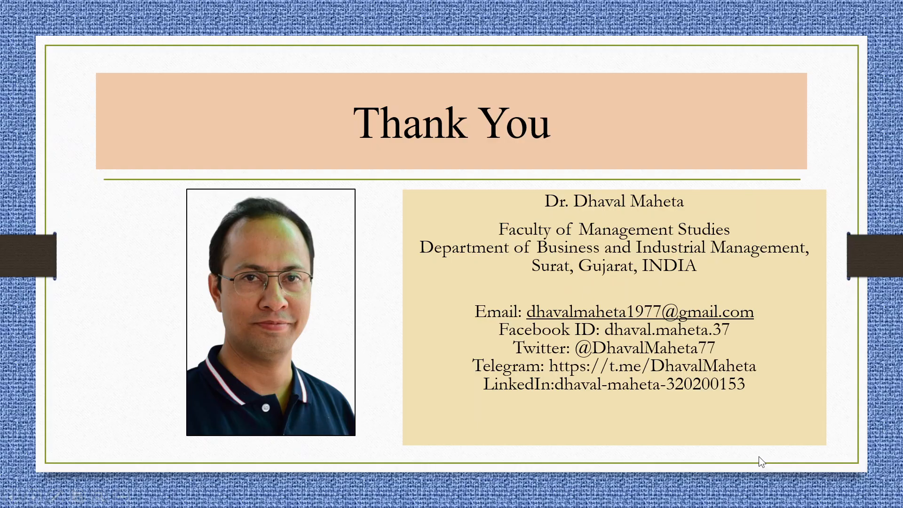